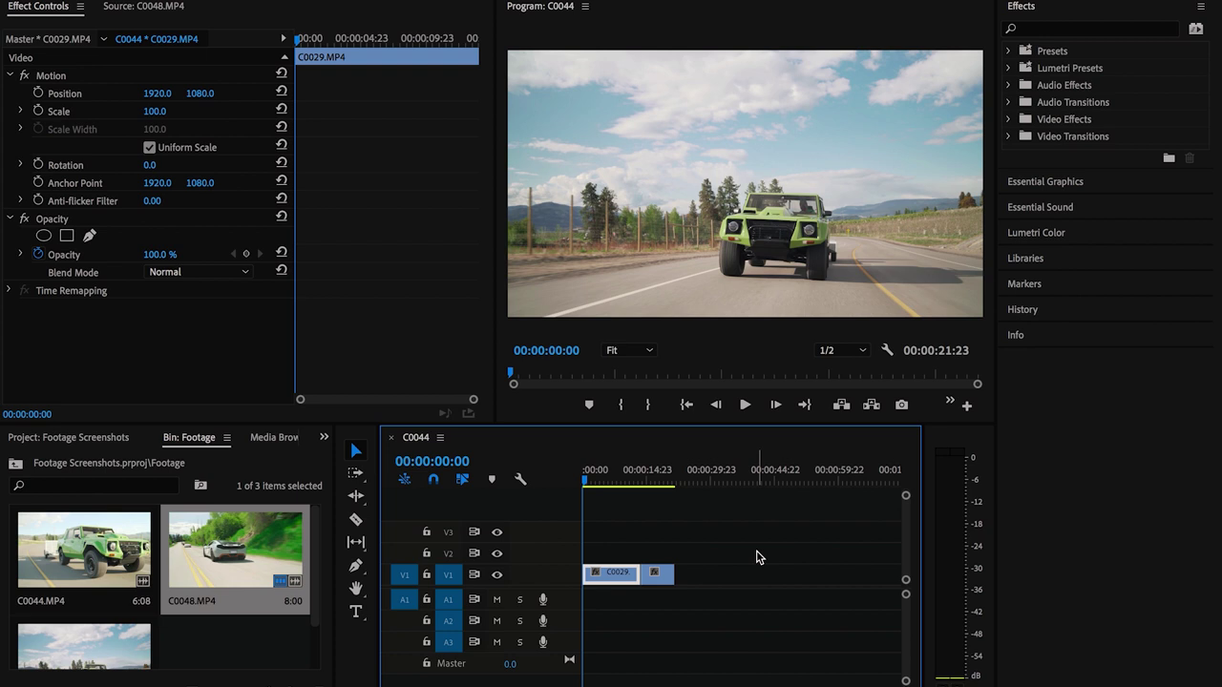
Play the sequence and park it at 00:00:05:21 on the truck shot, back in the normal layout
{"action": "key", "text": "space"}
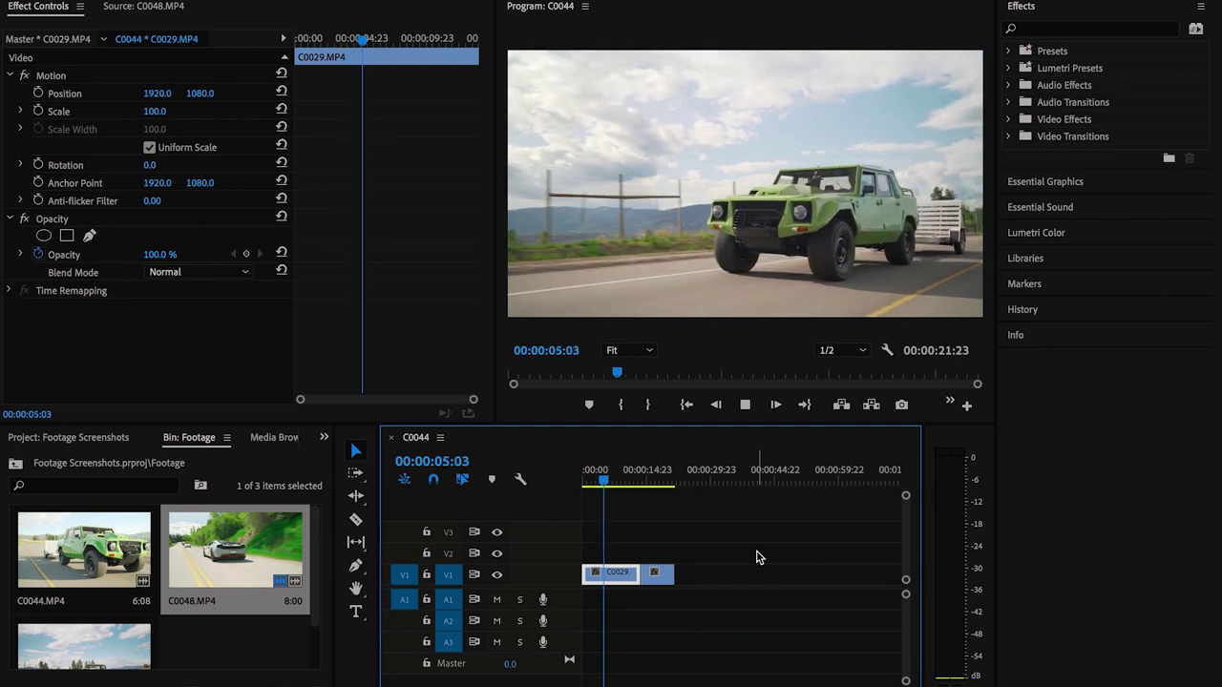
{"action": "key", "text": "space"}
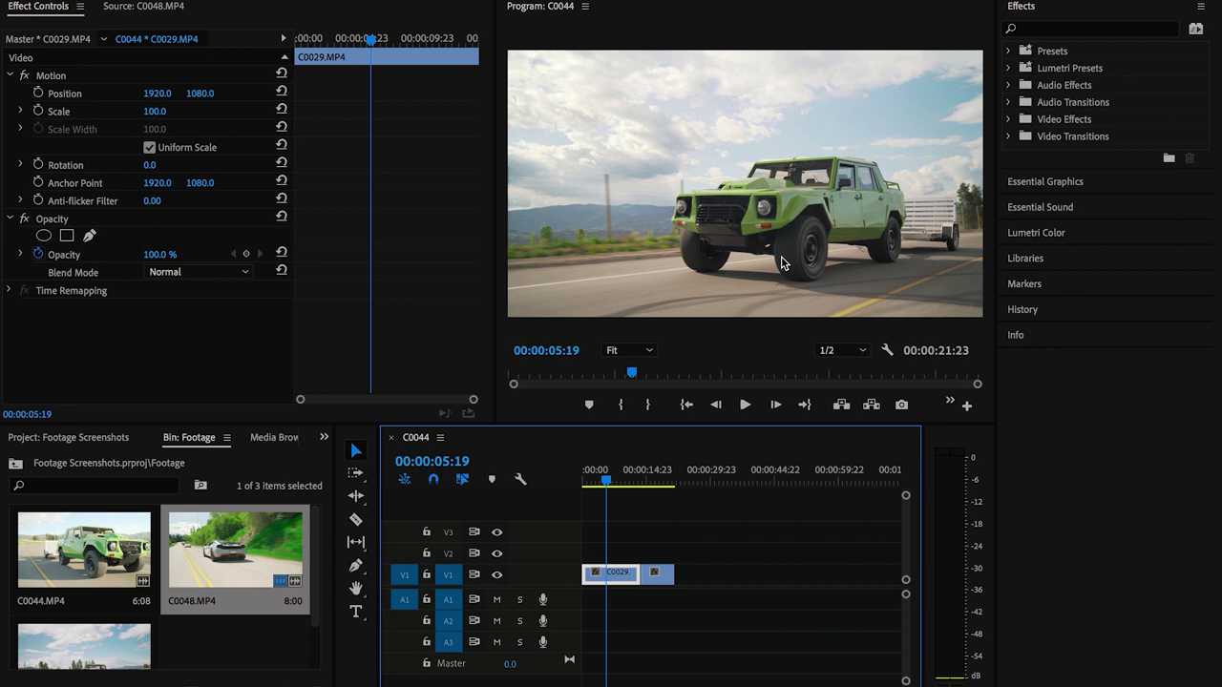
{"action": "left_click", "coordinate": [778, 224]}
{"action": "key", "text": "grave"}
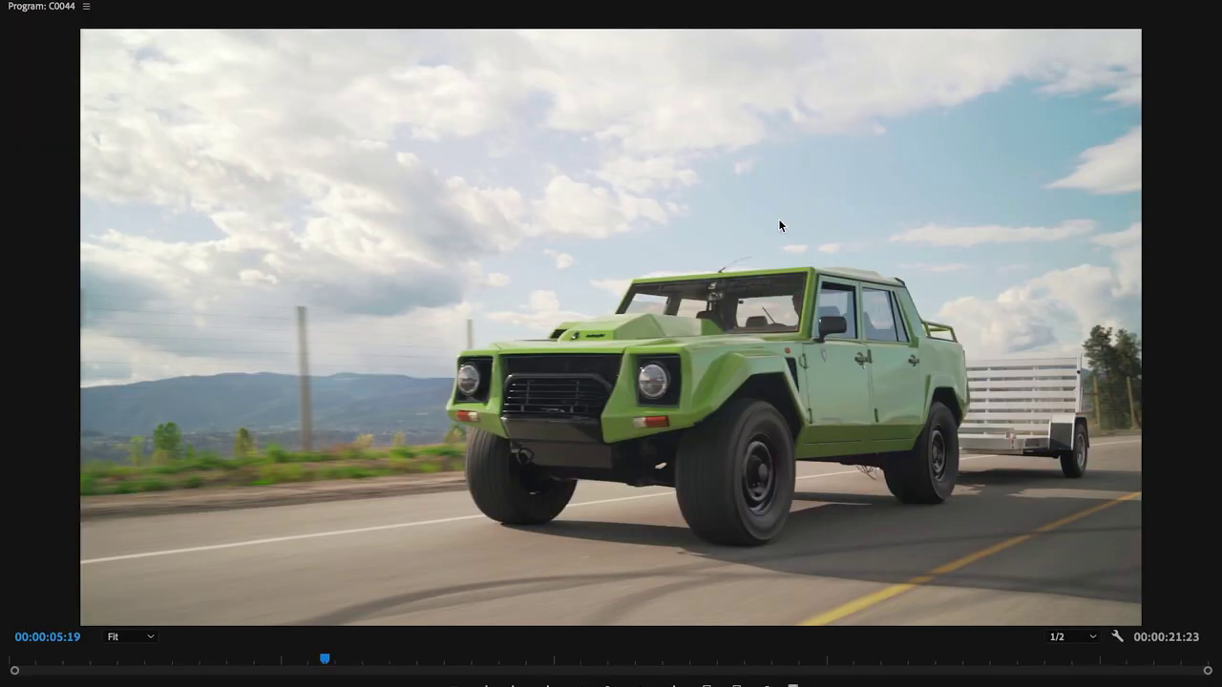
{"action": "key", "text": "Right"}
{"action": "key", "text": "Right"}
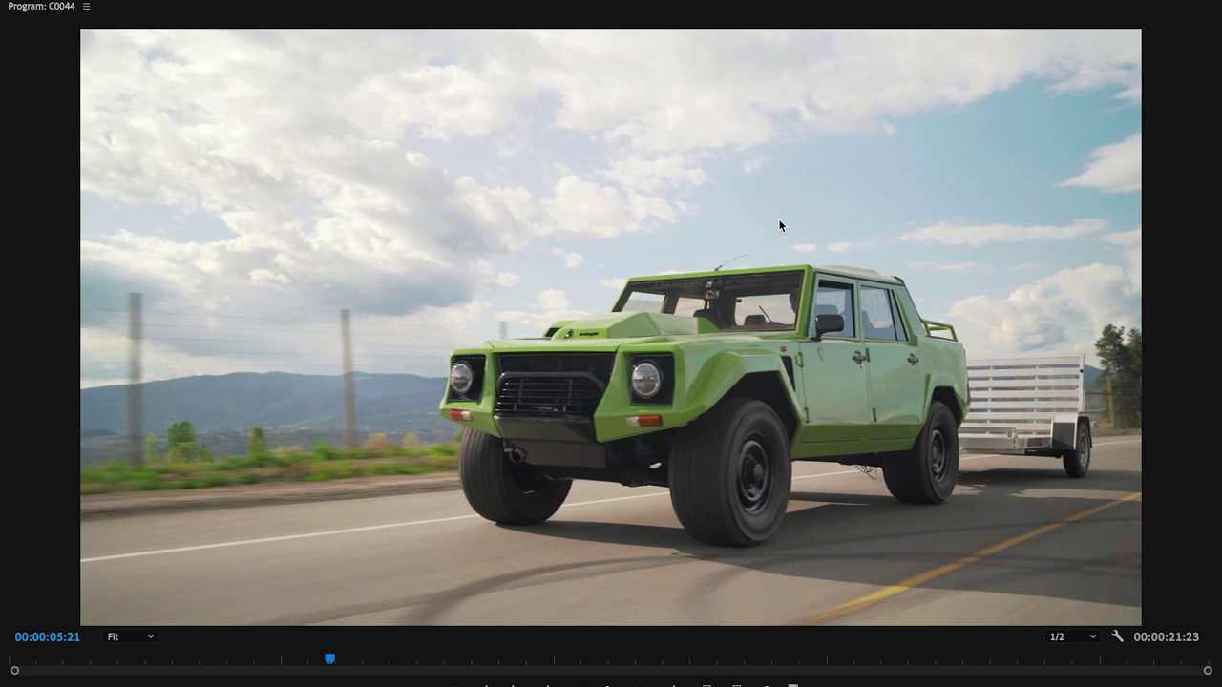
{"action": "key", "text": "grave"}
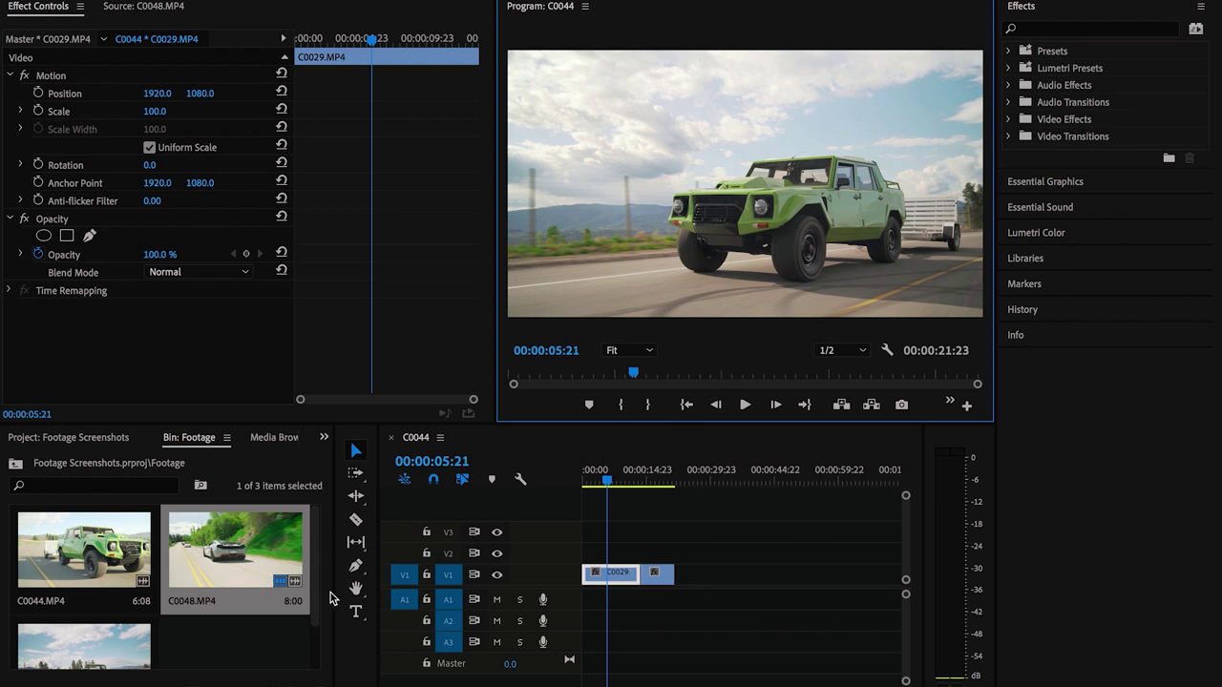
{"action": "left_click", "coordinate": [261, 640]}
Create a new Adjustment Layer and place it on V2 above the truck clip
{"action": "left_click", "coordinate": [287, 680]}
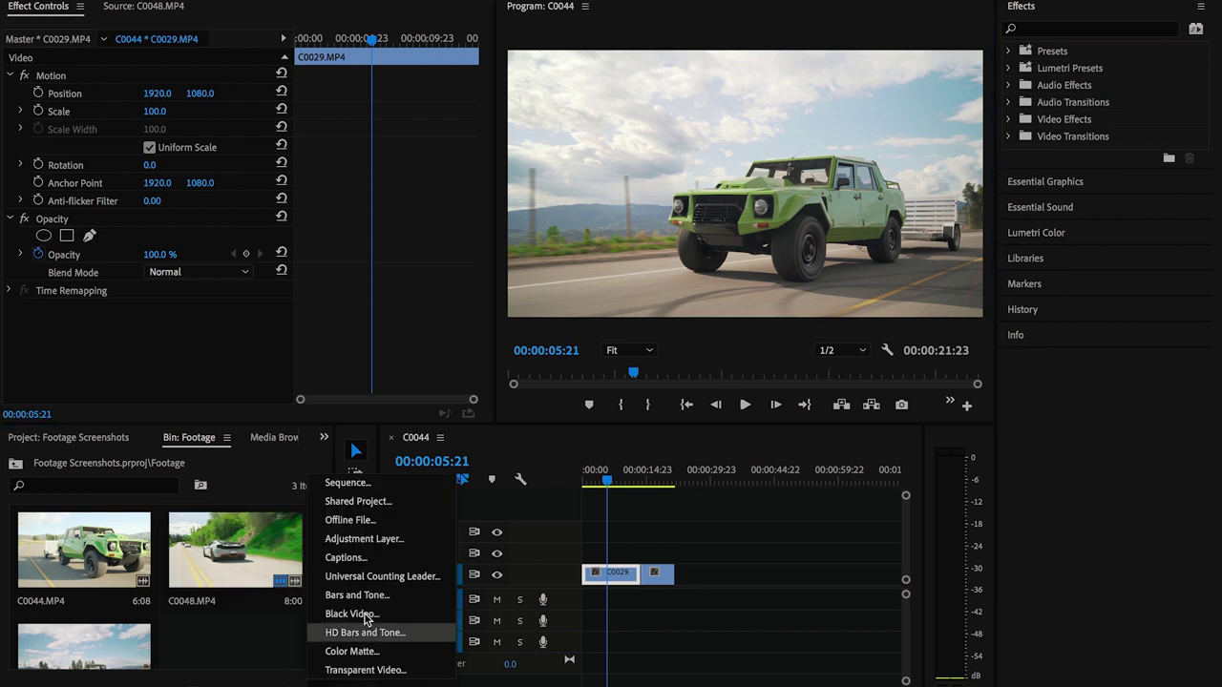
{"action": "left_click", "coordinate": [382, 540]}
{"action": "key", "text": "Return"}
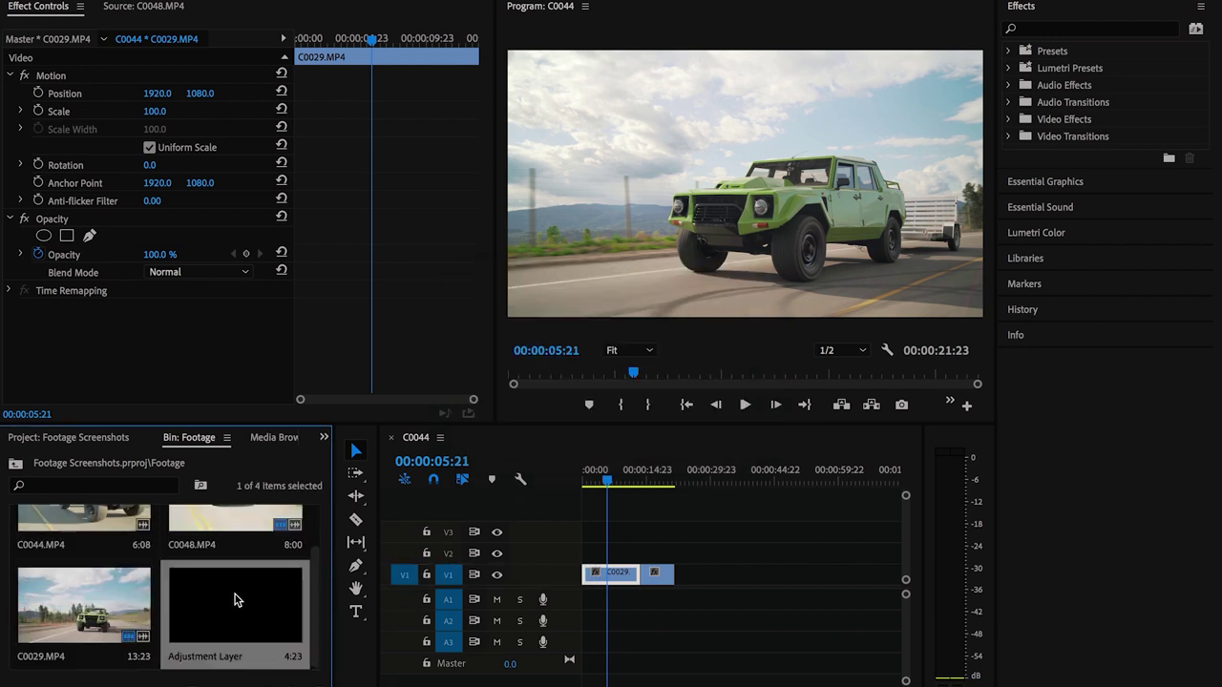
{"action": "left_click_drag", "start_coordinate": [237, 600], "coordinate": [675, 552]}
{"action": "left_click", "coordinate": [642, 554]}
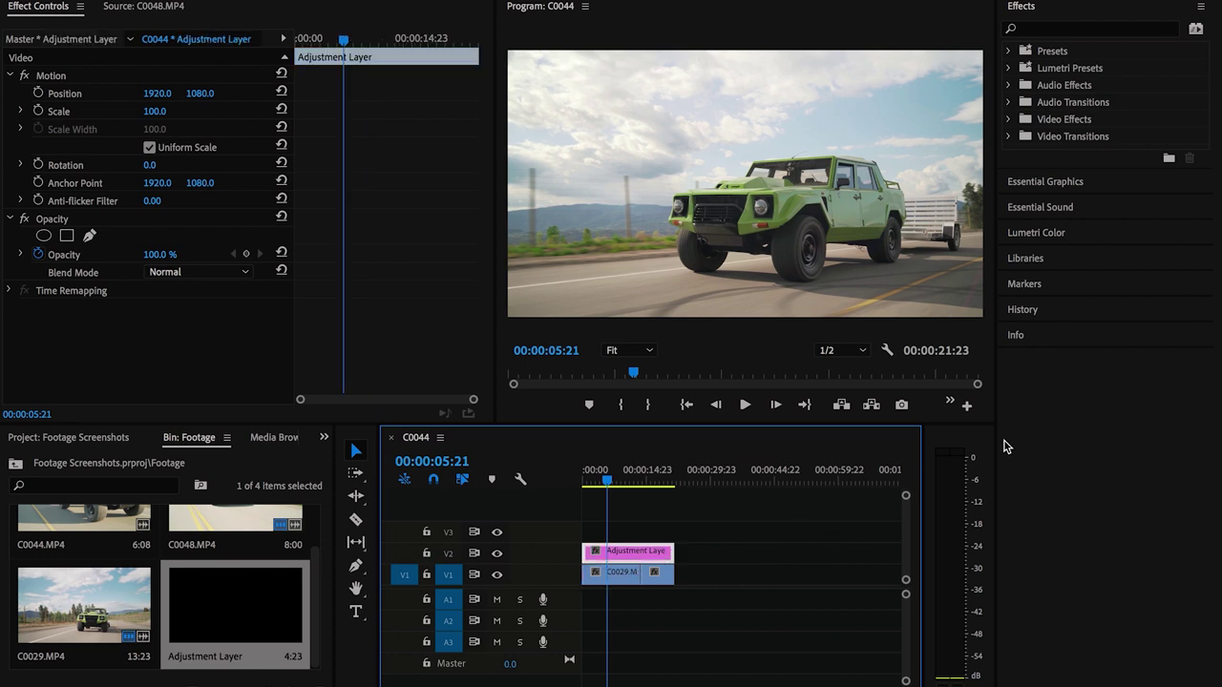
Apply the TEAL N ORANGE.cube Lumetri Creative look at 29.5 intensity, then move to 00:00:06:07
{"action": "left_click", "coordinate": [1063, 235]}
{"action": "left_click", "coordinate": [1090, 222]}
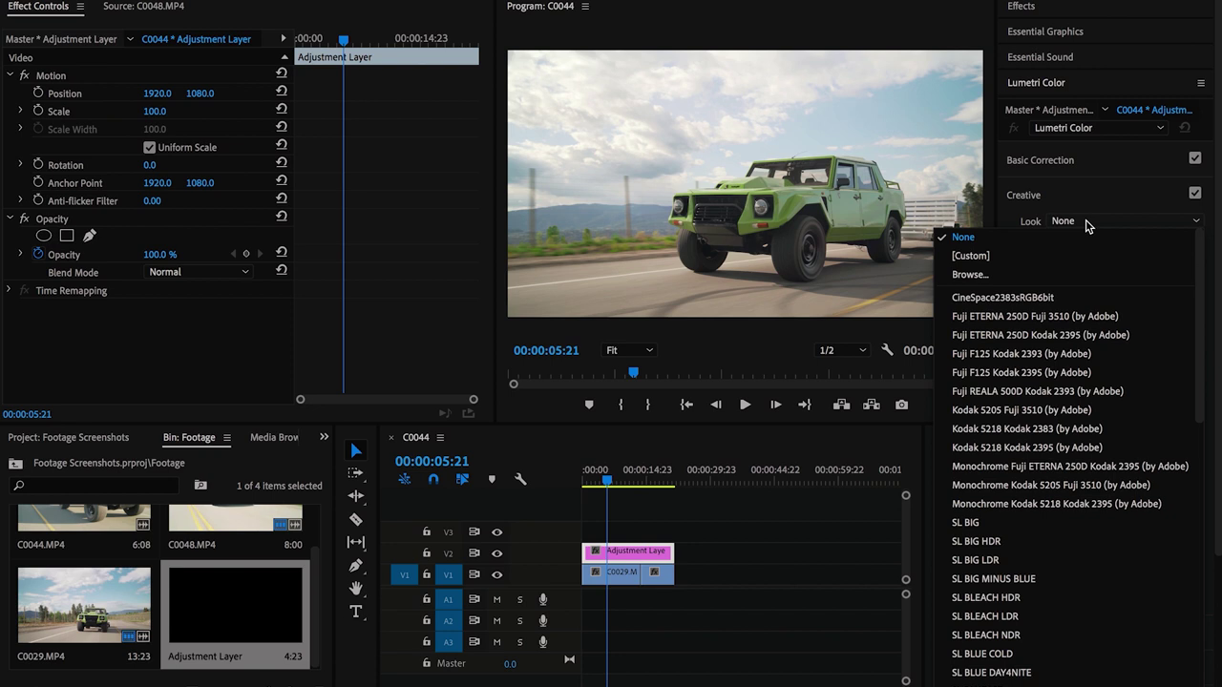
{"action": "left_click", "coordinate": [1008, 276]}
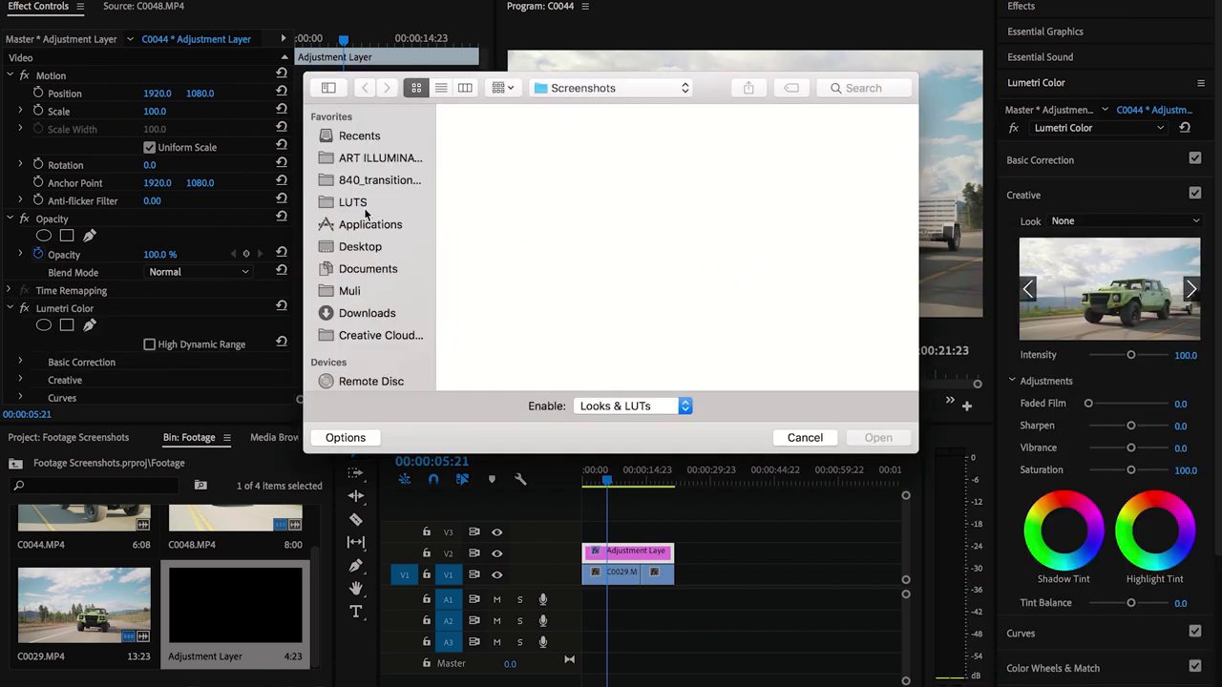
{"action": "left_click", "coordinate": [362, 204]}
{"action": "scroll", "coordinate": [684, 270], "scroll_direction": "down", "scroll_amount": 5}
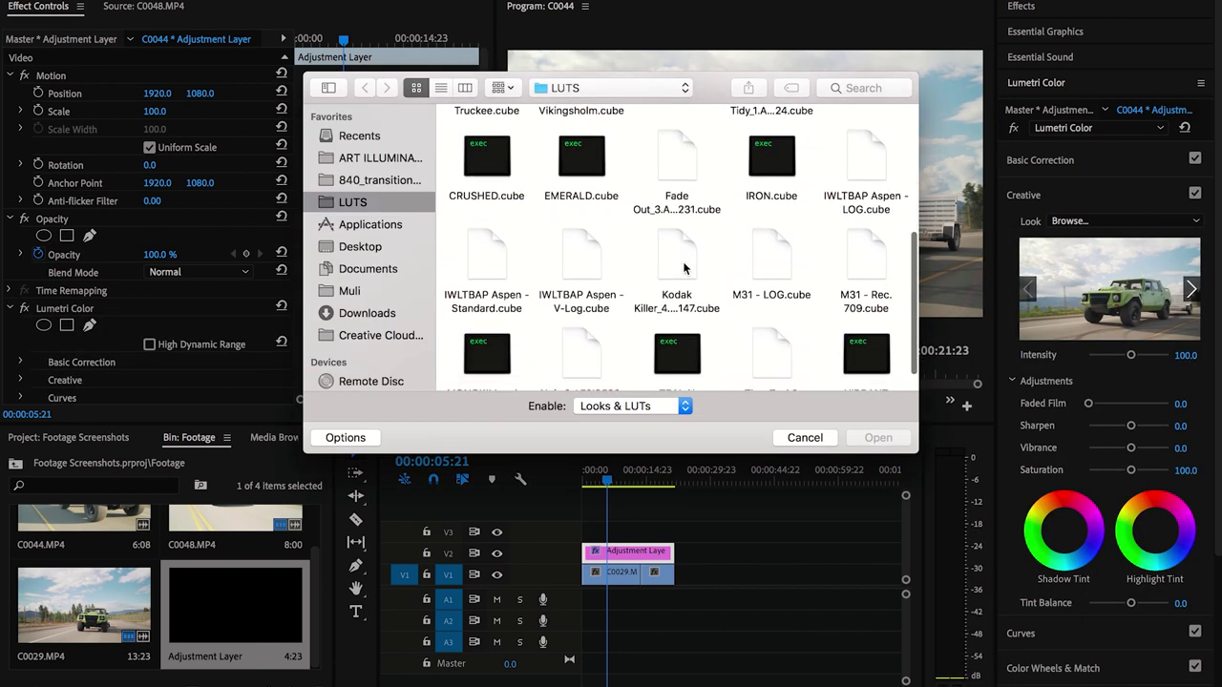
{"action": "scroll", "coordinate": [685, 269], "scroll_direction": "down", "scroll_amount": 2}
{"action": "double_click", "coordinate": [676, 329]}
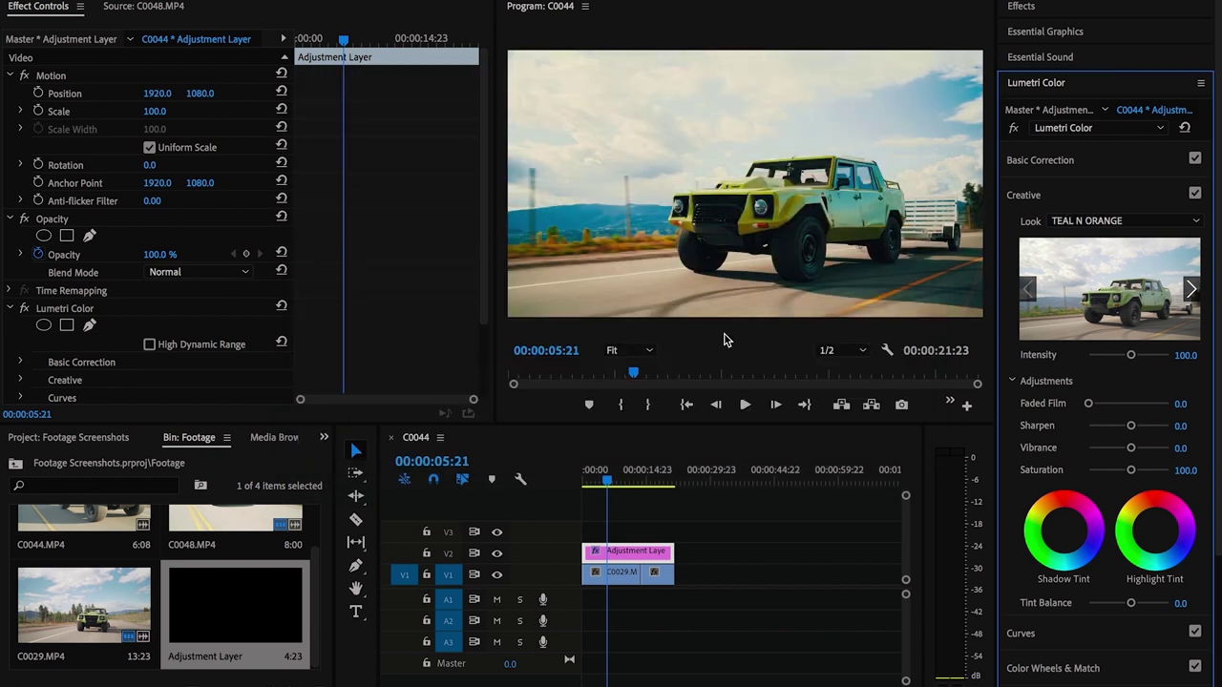
{"action": "left_click_drag", "start_coordinate": [1116, 358], "coordinate": [1101, 362]}
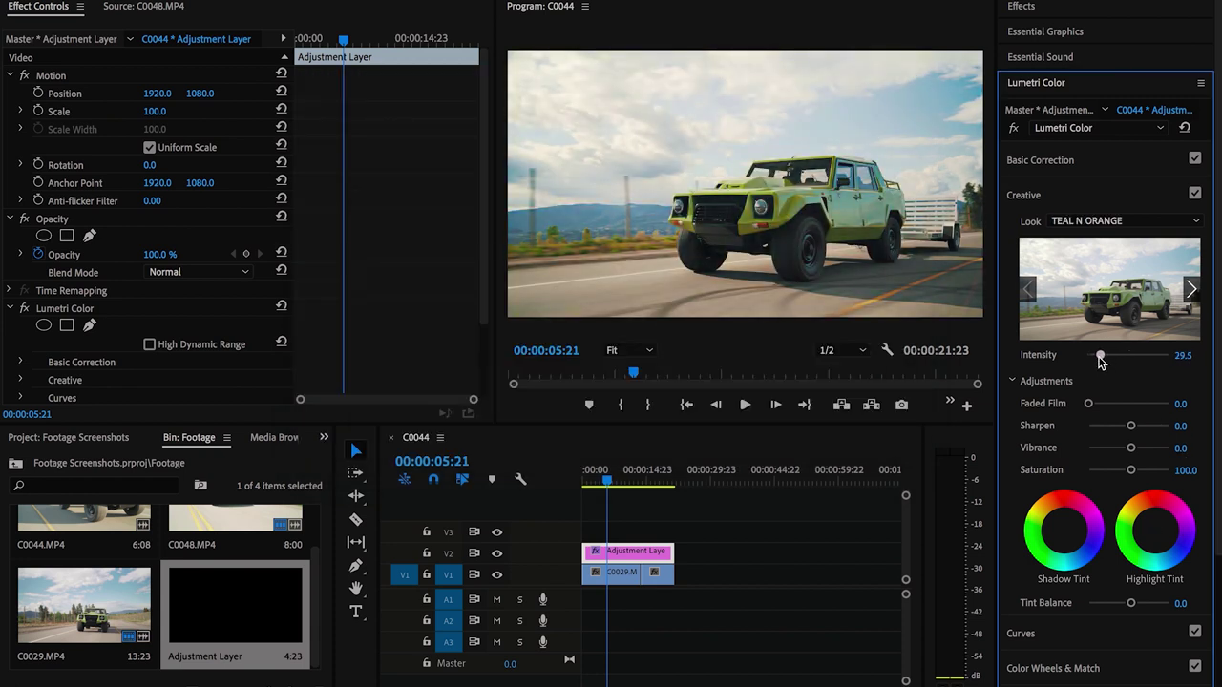
{"action": "left_click", "coordinate": [1023, 195]}
{"action": "left_click", "coordinate": [608, 472]}
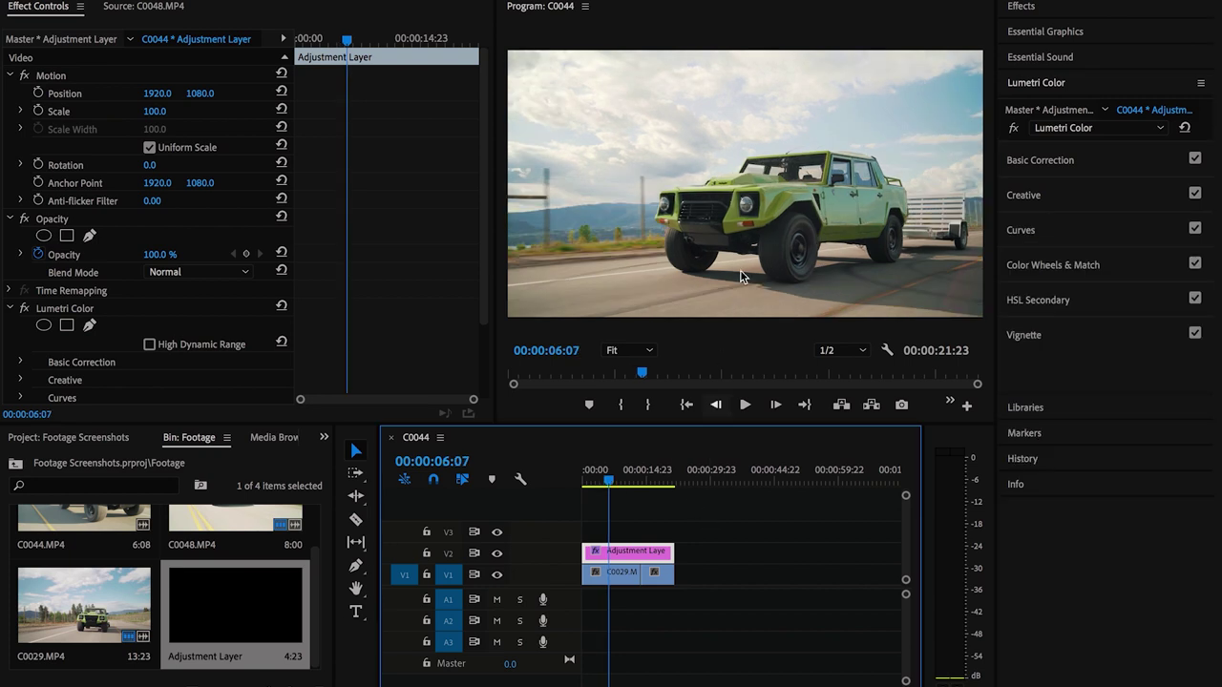
{"action": "key", "text": "grave"}
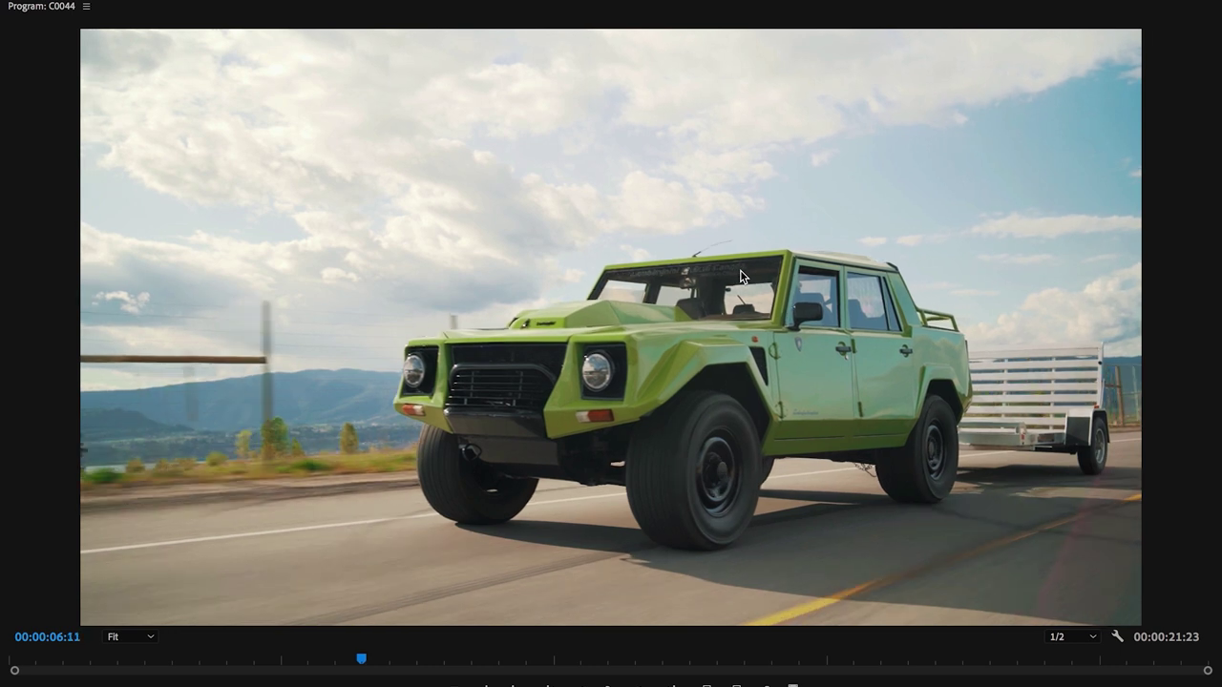
Restore the normal workspace layout with the graded sequence parked at 00:00:06:11
{"action": "key", "text": "grave"}
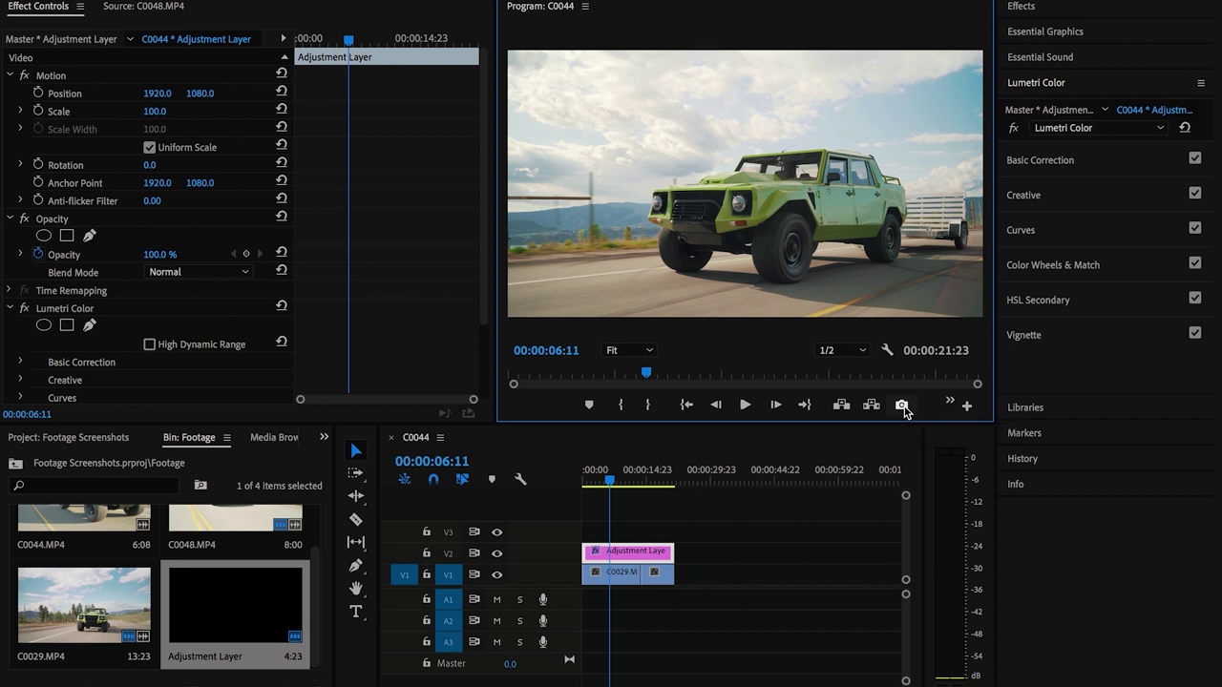
Add the Export Frame button to the monitor controls and export the frame as JPEG 'LM002' to Screenshots
{"action": "left_click", "coordinate": [967, 408]}
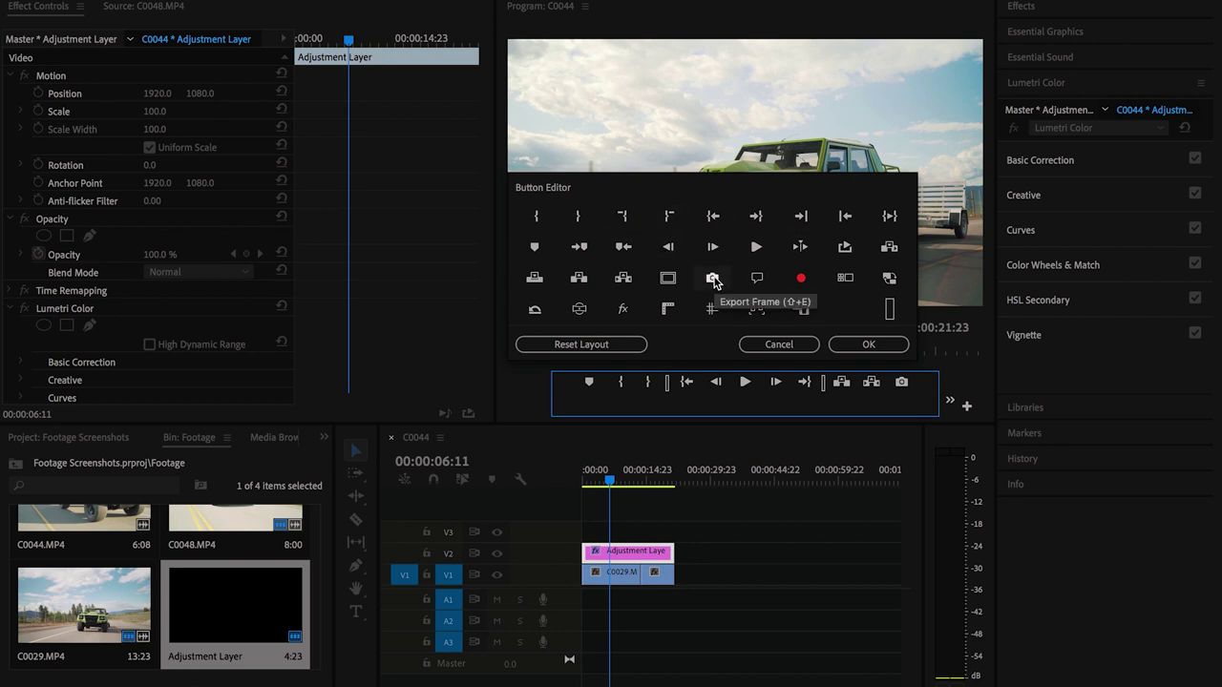
{"action": "left_click", "coordinate": [853, 340]}
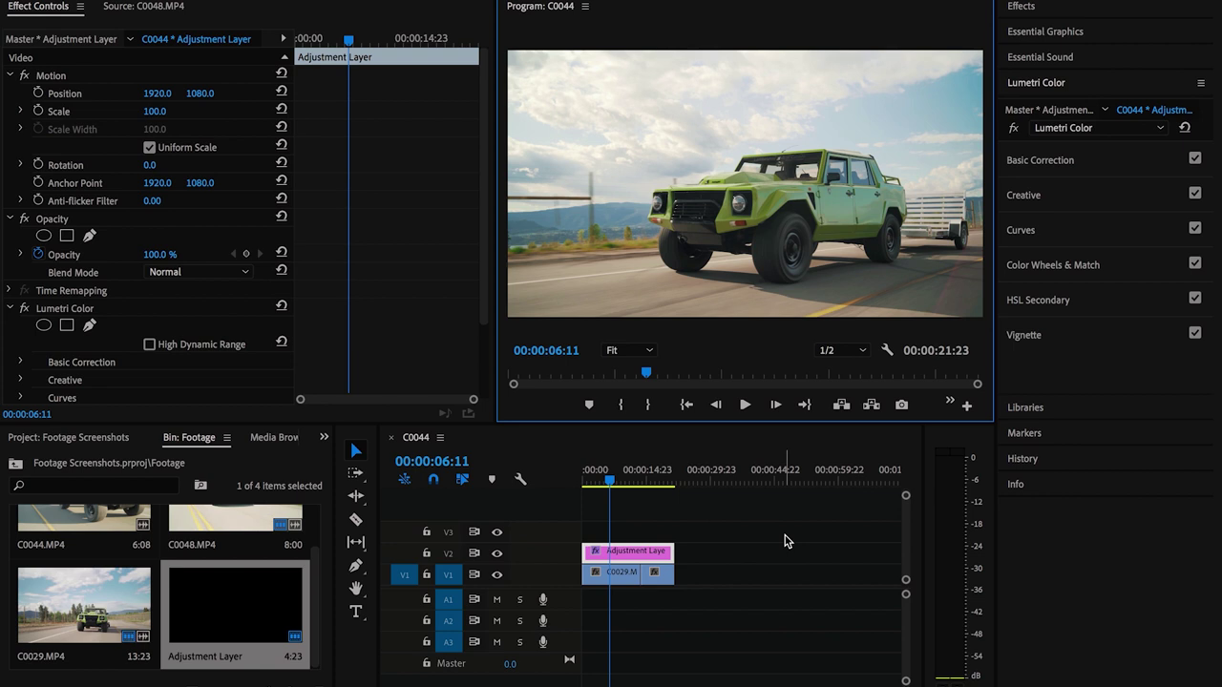
{"action": "left_click", "coordinate": [901, 405]}
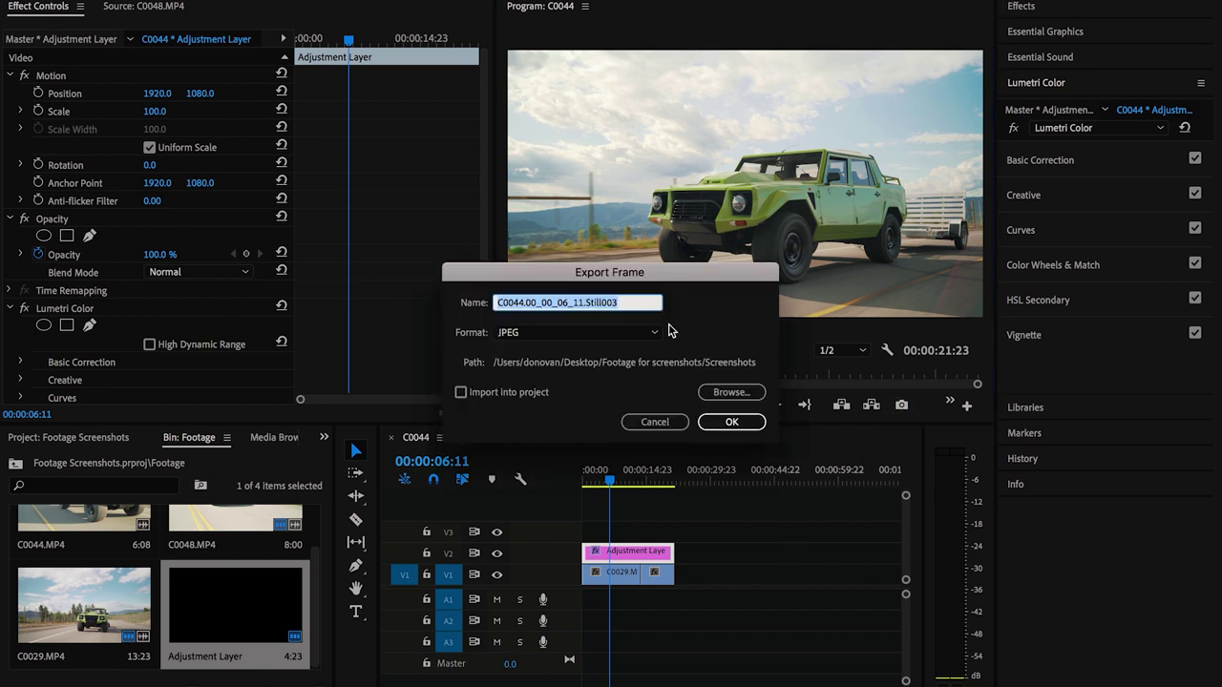
{"action": "type", "text": "LM002"}
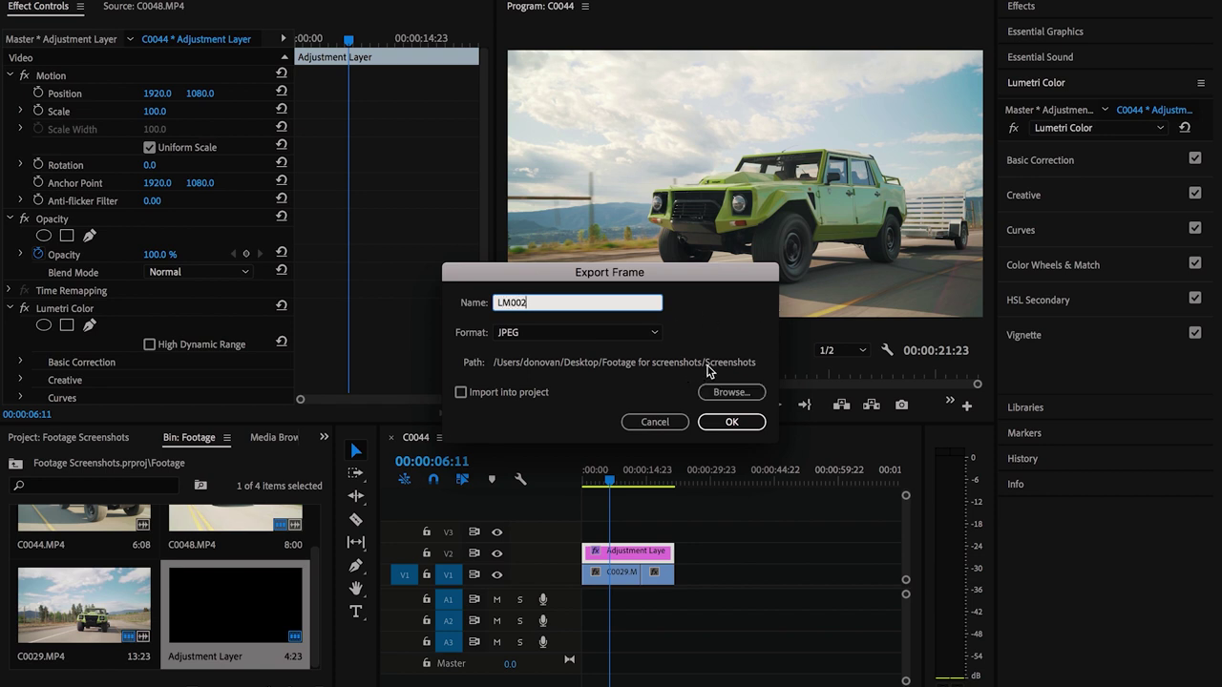
{"action": "left_click", "coordinate": [731, 423]}
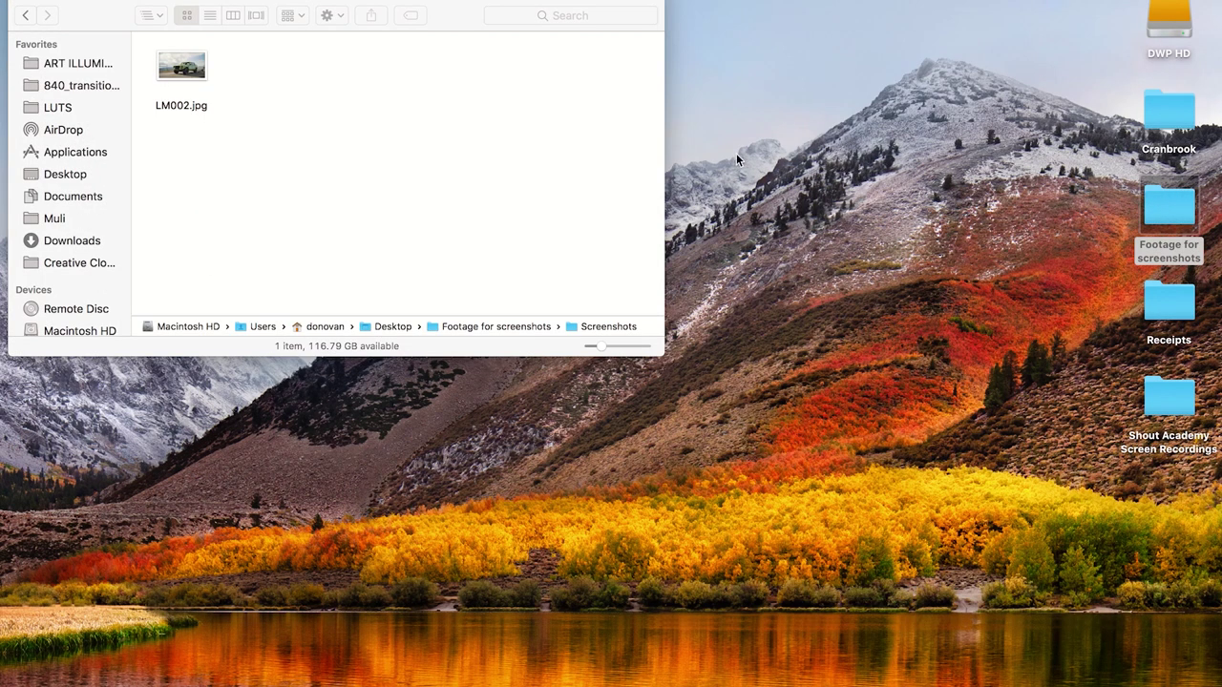
{"action": "left_click", "coordinate": [189, 70]}
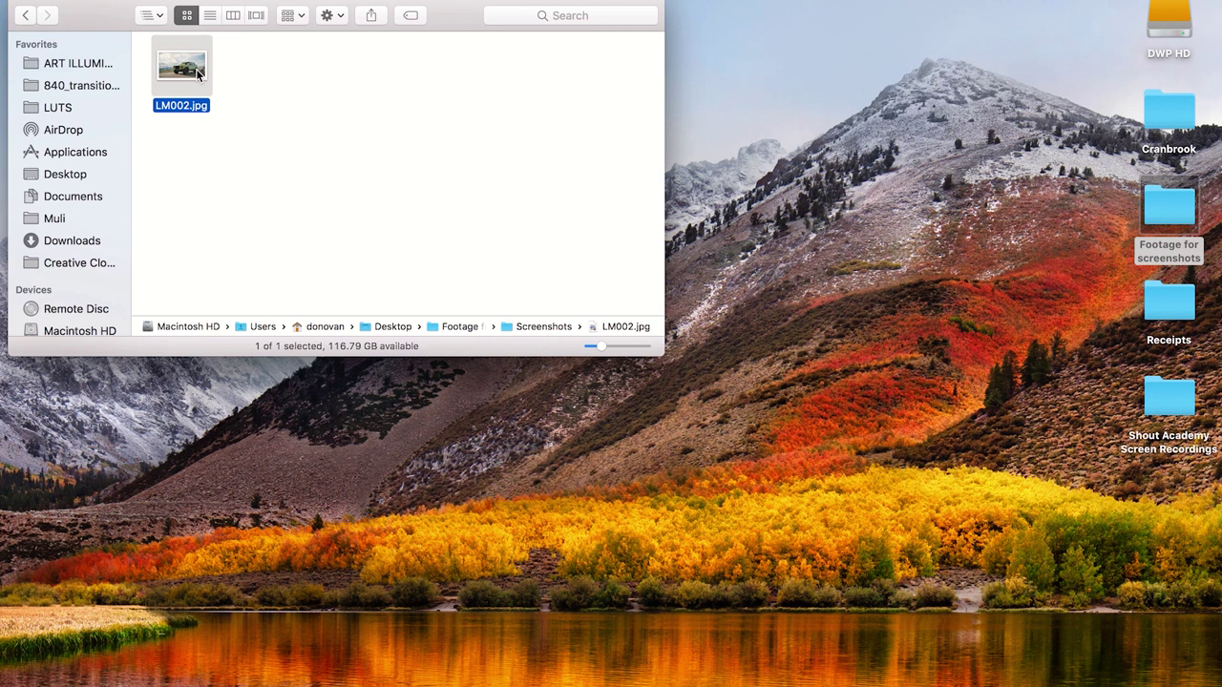
{"action": "key", "text": "space"}
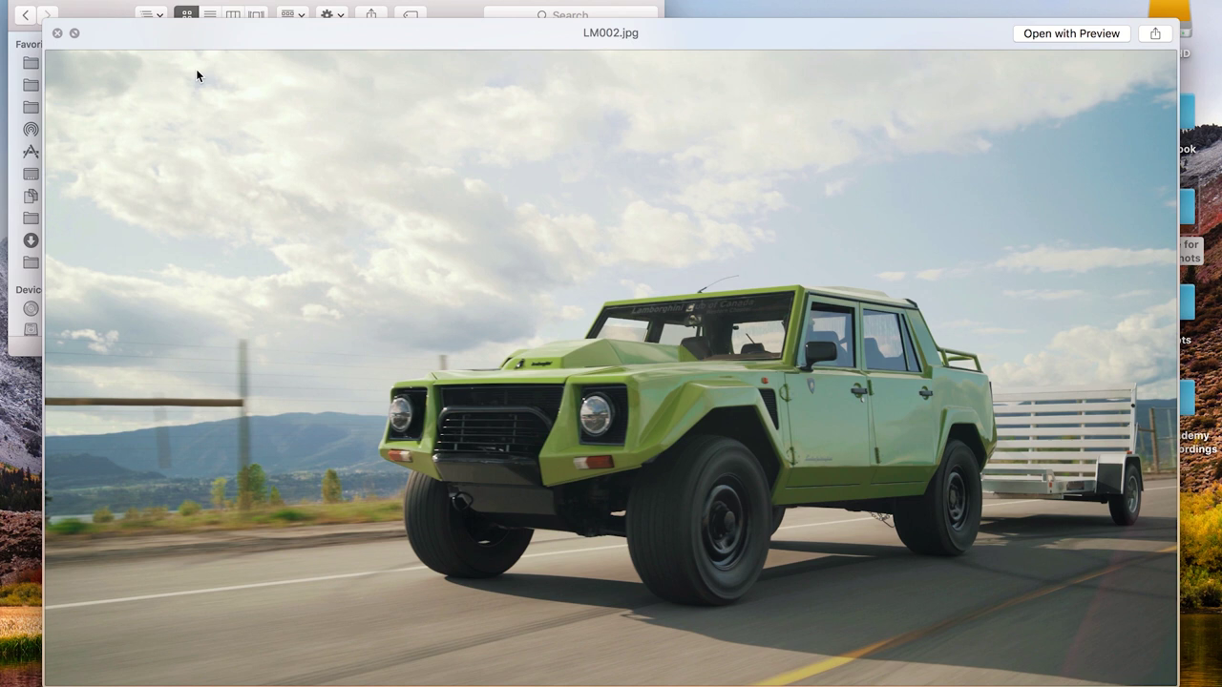
{"action": "key", "text": "space"}
{"action": "left_click", "coordinate": [305, 78]}
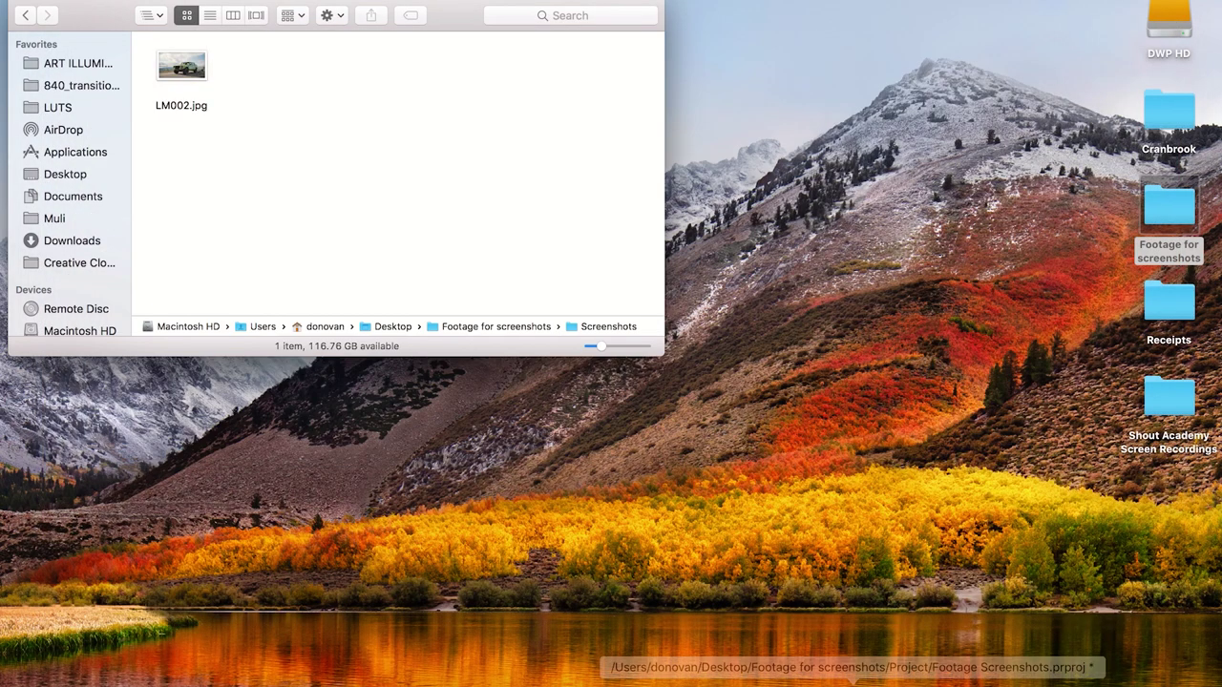
Import LM002.jpg from Screenshots into Lightroom Classic, open it in Develop, and apply the 'Just a really clean look' preset
{"action": "mouse_move", "coordinate": [864, 684]}
{"action": "left_click", "coordinate": [653, 676]}
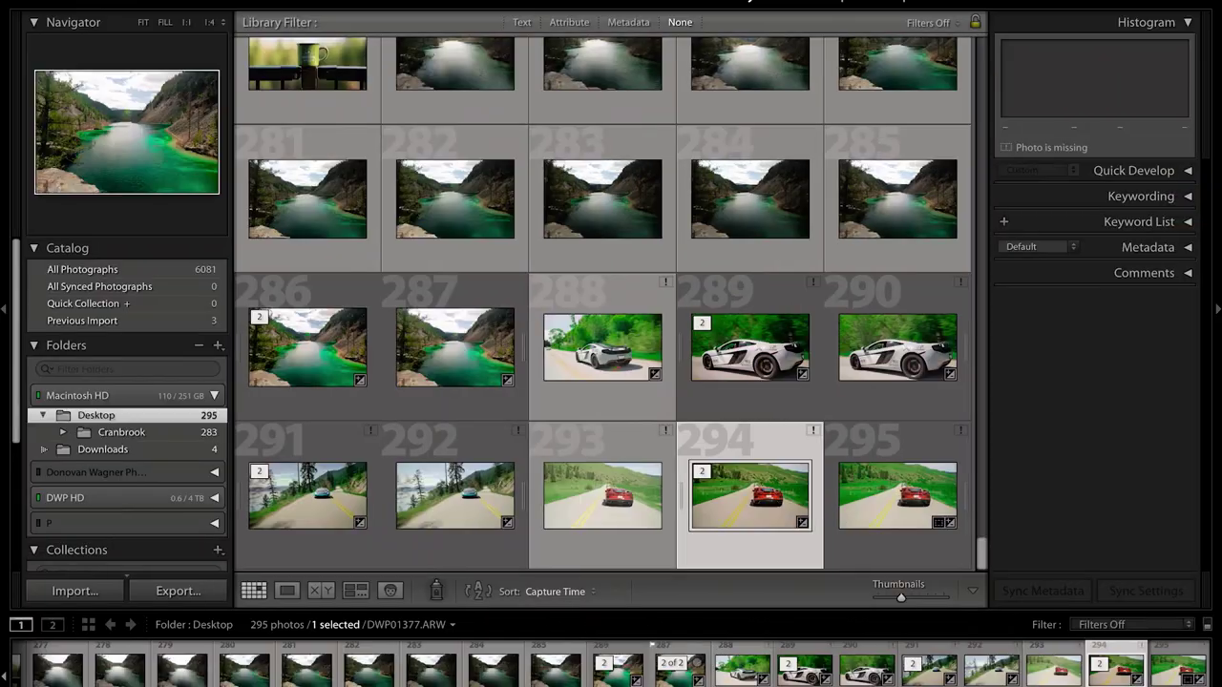
{"action": "left_click", "coordinate": [69, 591]}
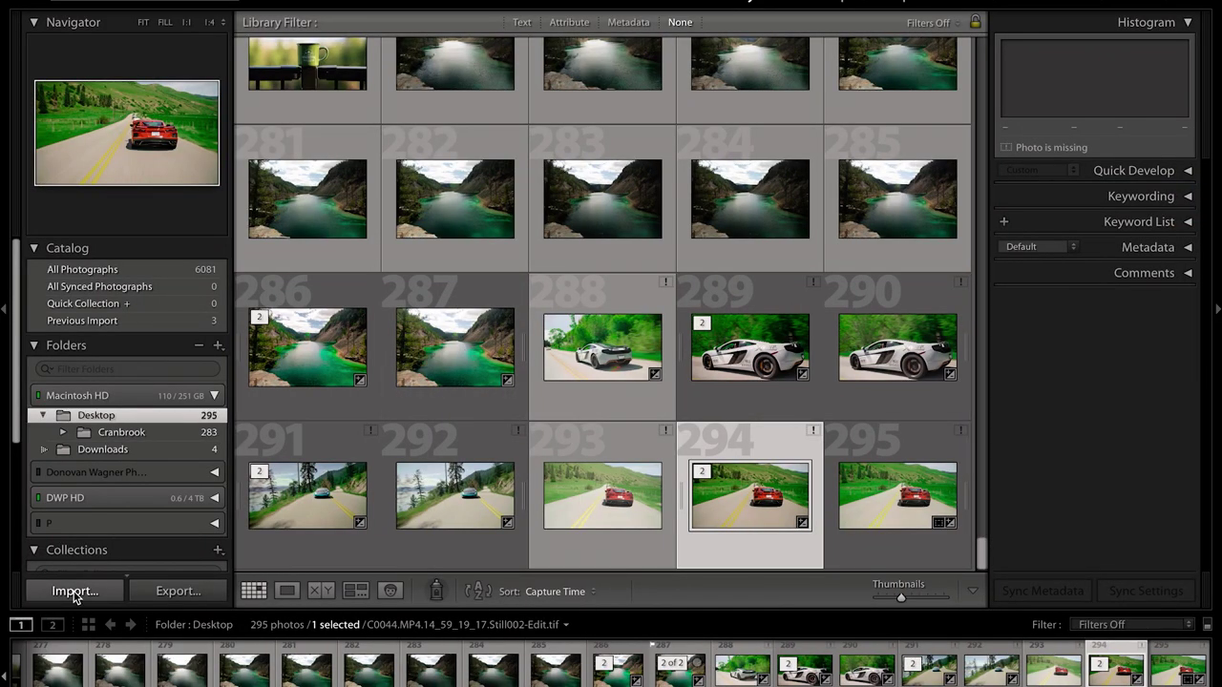
{"action": "left_click", "coordinate": [160, 242]}
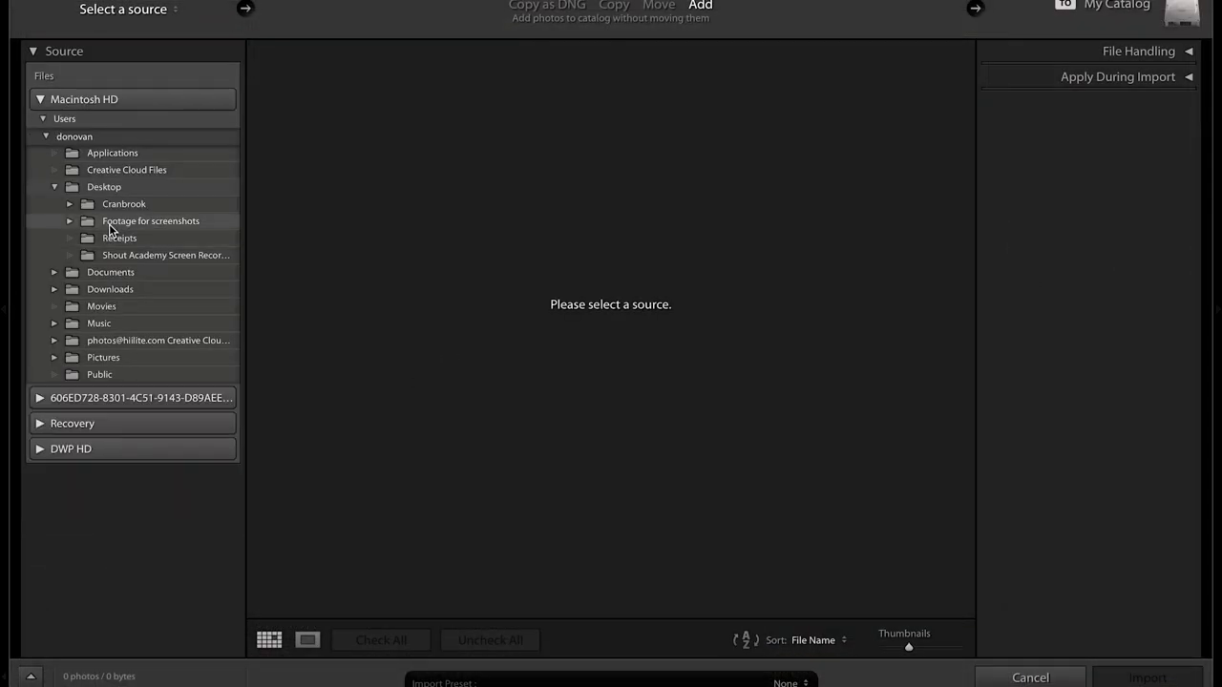
{"action": "key", "text": "Return"}
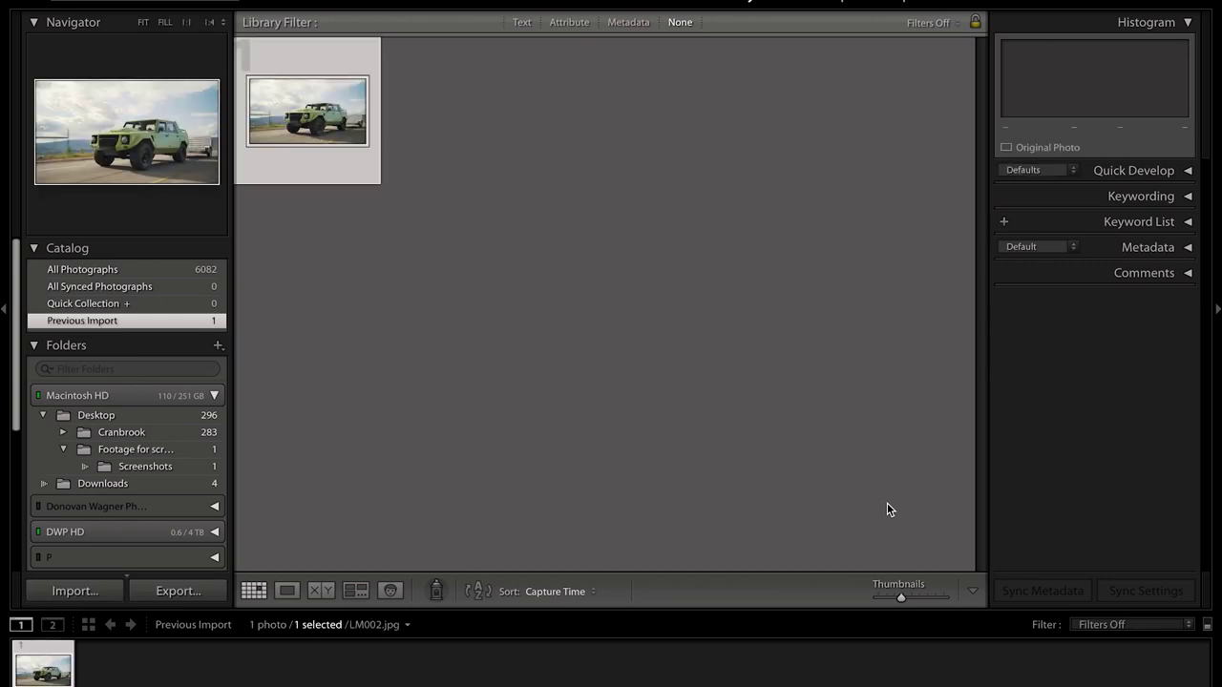
{"action": "key", "text": "d"}
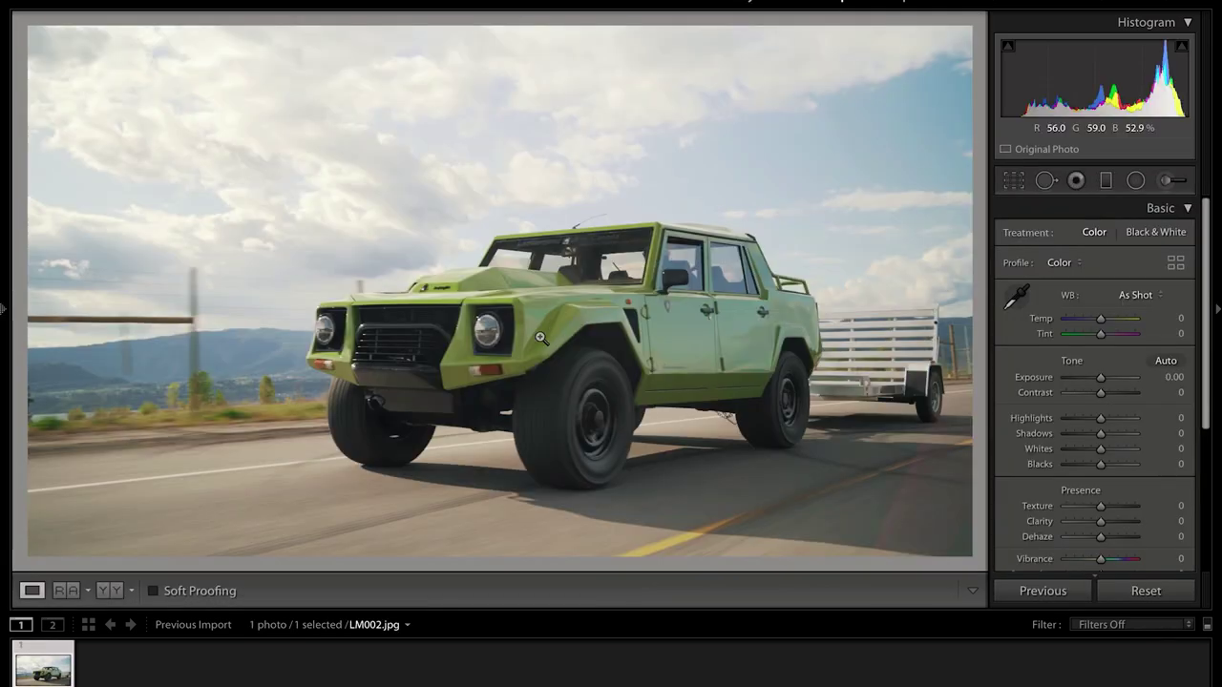
{"action": "mouse_move", "coordinate": [2, 315]}
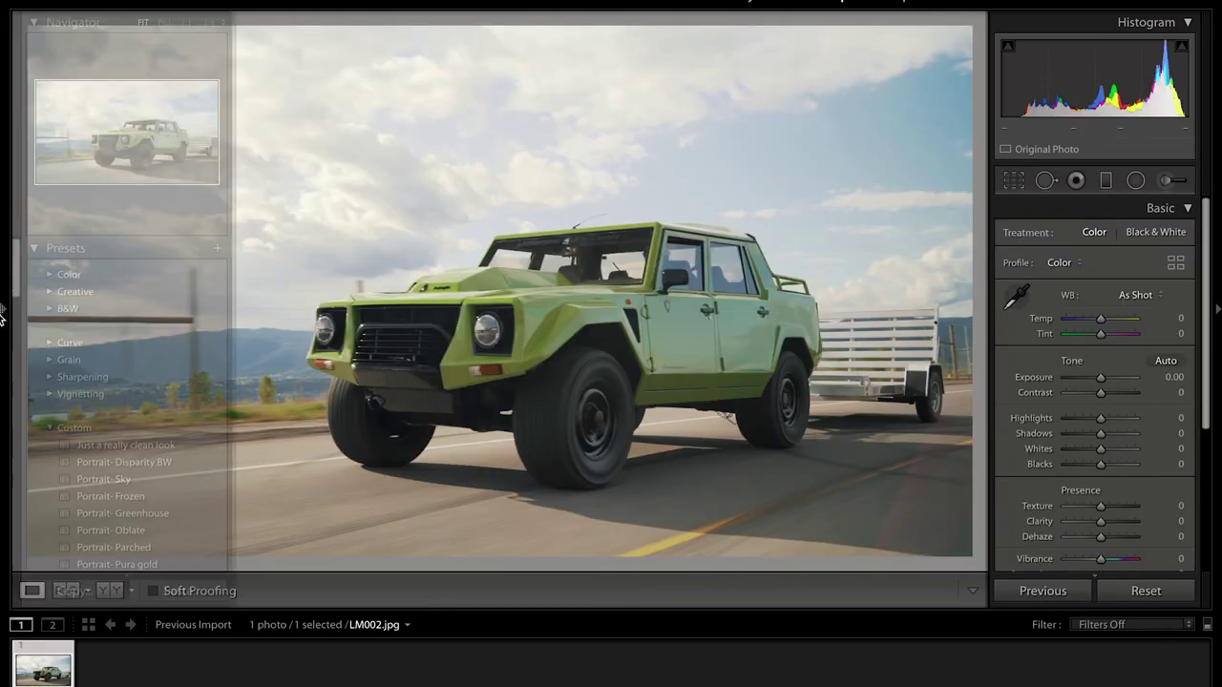
{"action": "left_click", "coordinate": [146, 447]}
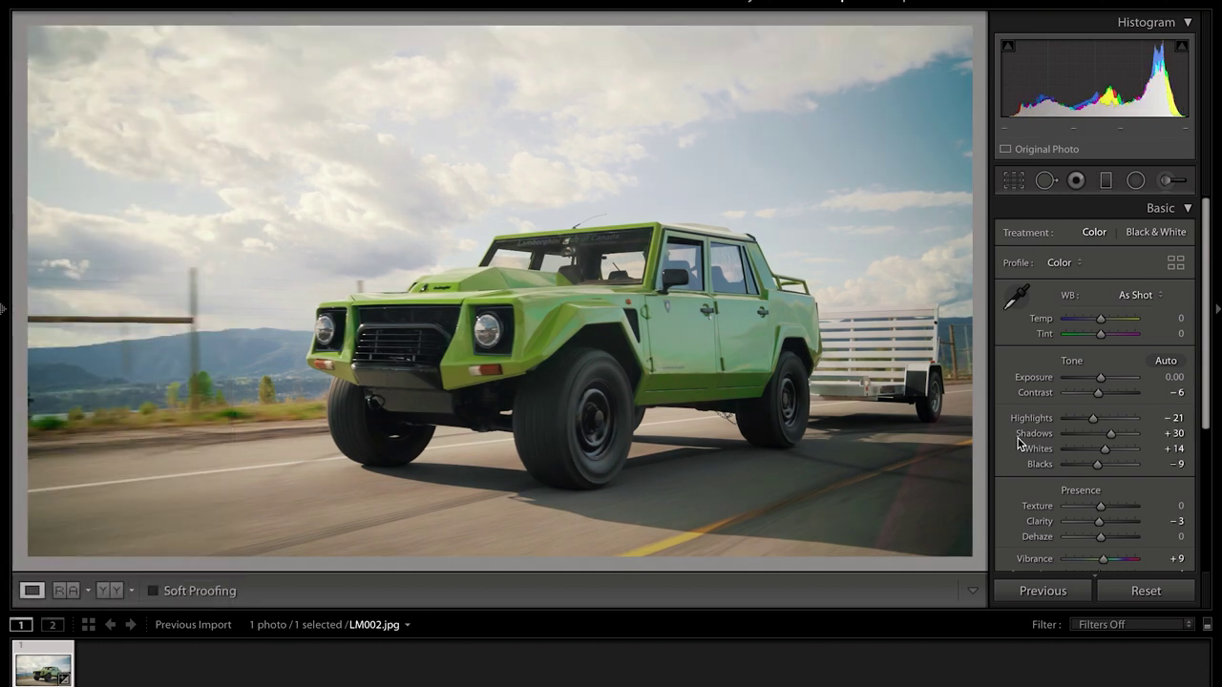
Check Detail sharpening (Amount 20) and reset the Effects post-crop vignette Amount to 0
{"action": "scroll", "coordinate": [1020, 442], "scroll_direction": "down", "scroll_amount": 5}
{"action": "left_click", "coordinate": [1178, 526]}
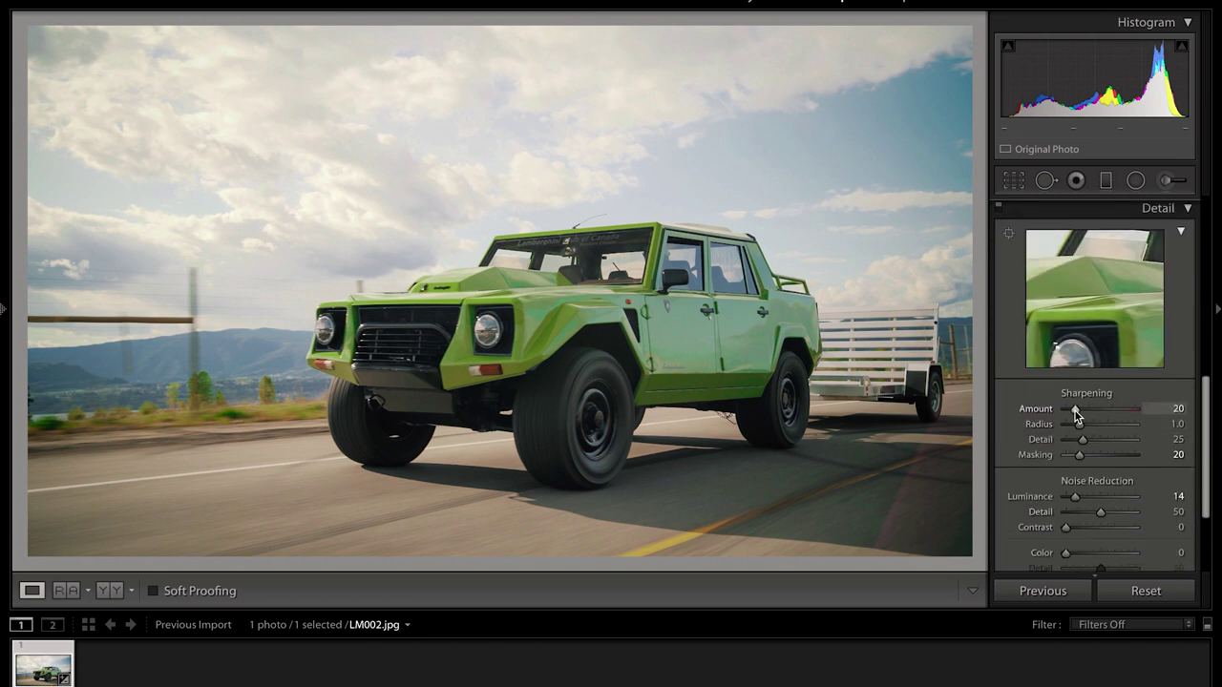
{"action": "left_click", "coordinate": [1171, 206]}
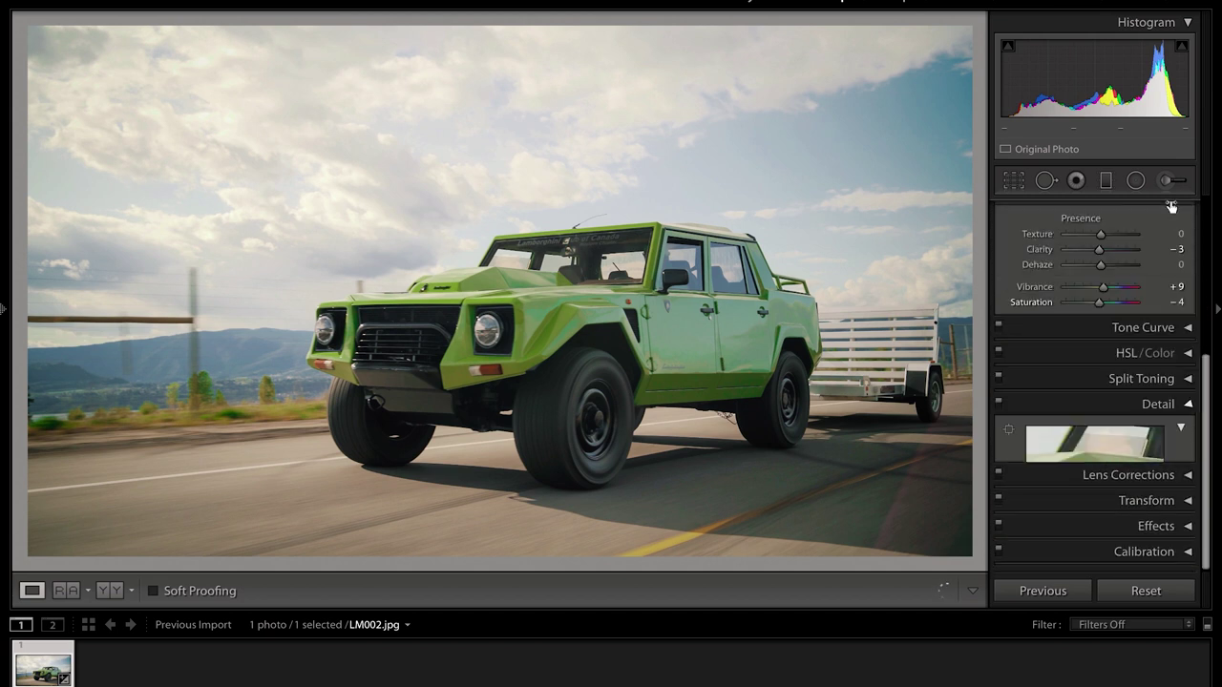
{"action": "left_click", "coordinate": [1188, 526]}
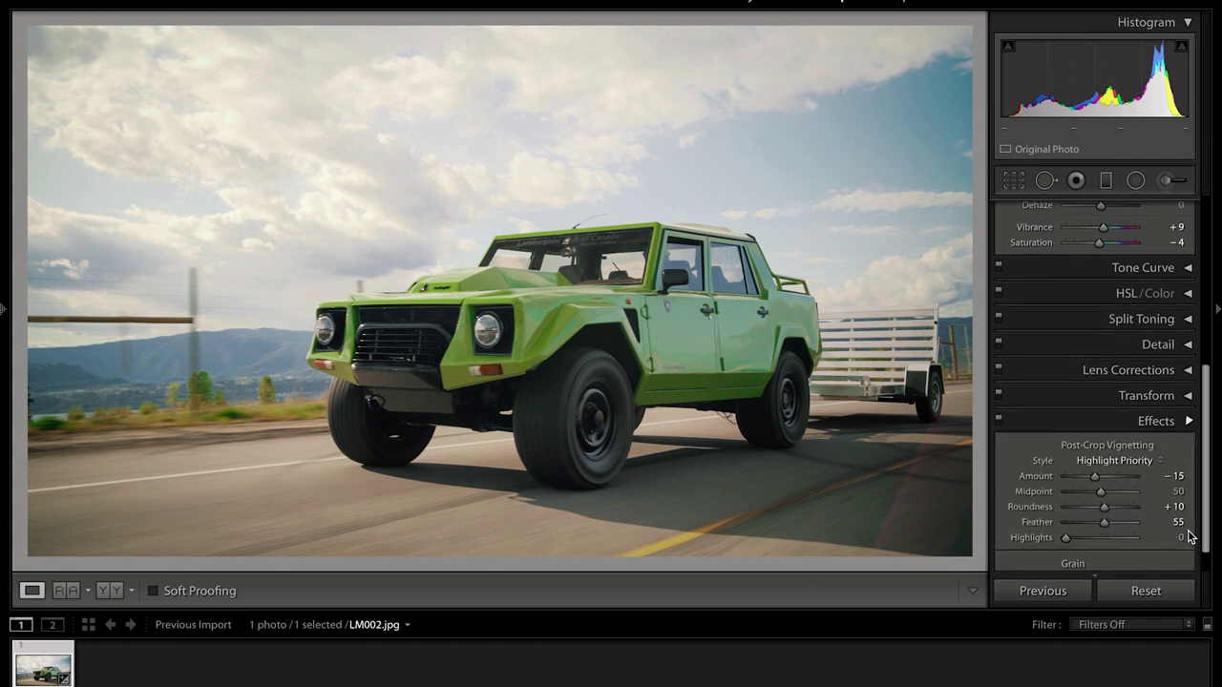
{"action": "double_click", "coordinate": [1098, 426]}
{"action": "left_click", "coordinate": [1159, 371]}
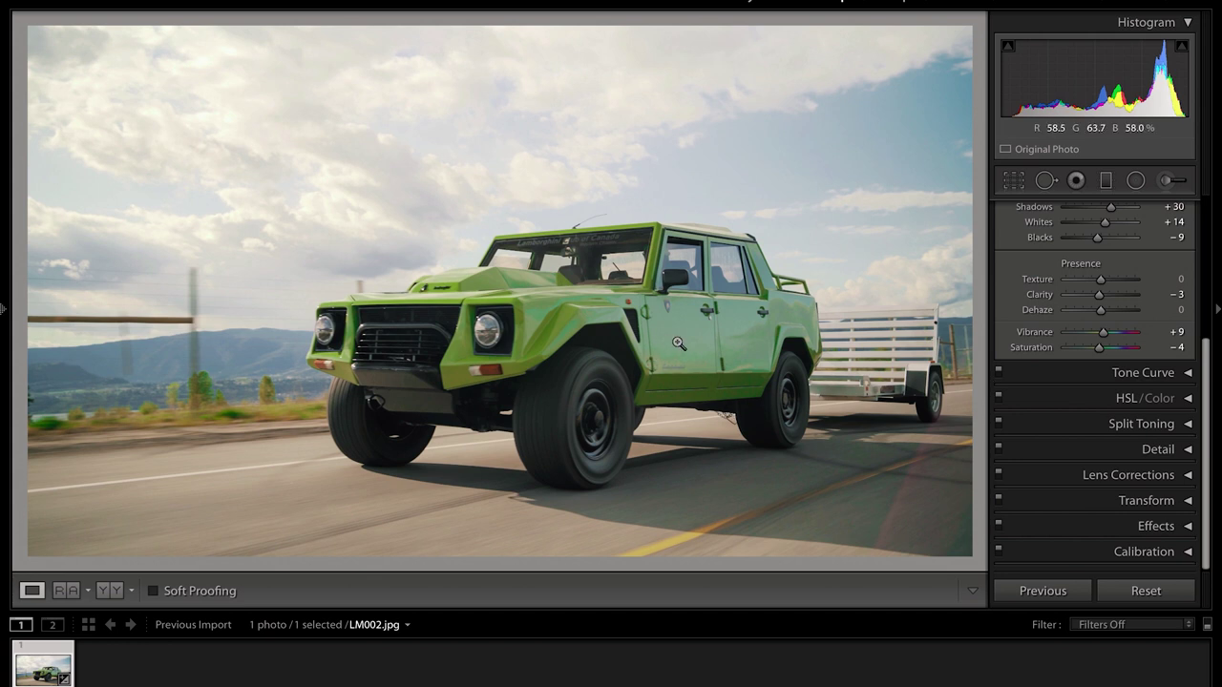
Export the edited LM002.jpg to the Desktop with Cmd+Shift+E and preview it in Quick Look
{"action": "right_click", "coordinate": [679, 344]}
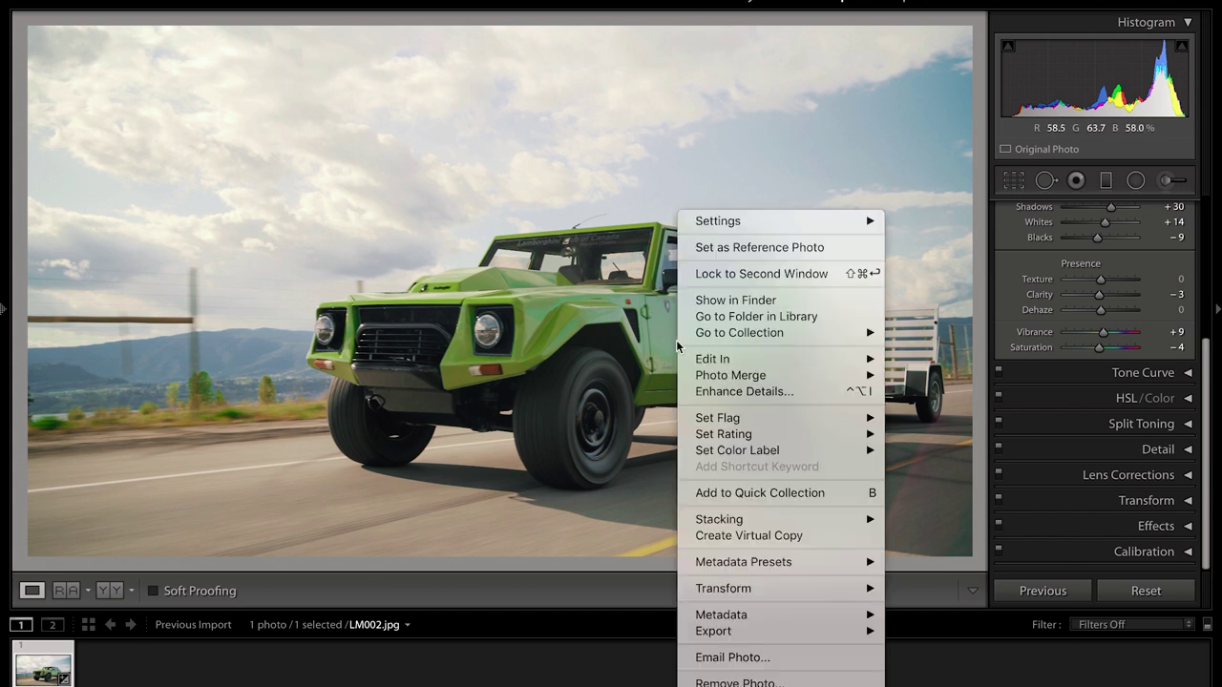
{"action": "left_click", "coordinate": [979, 348]}
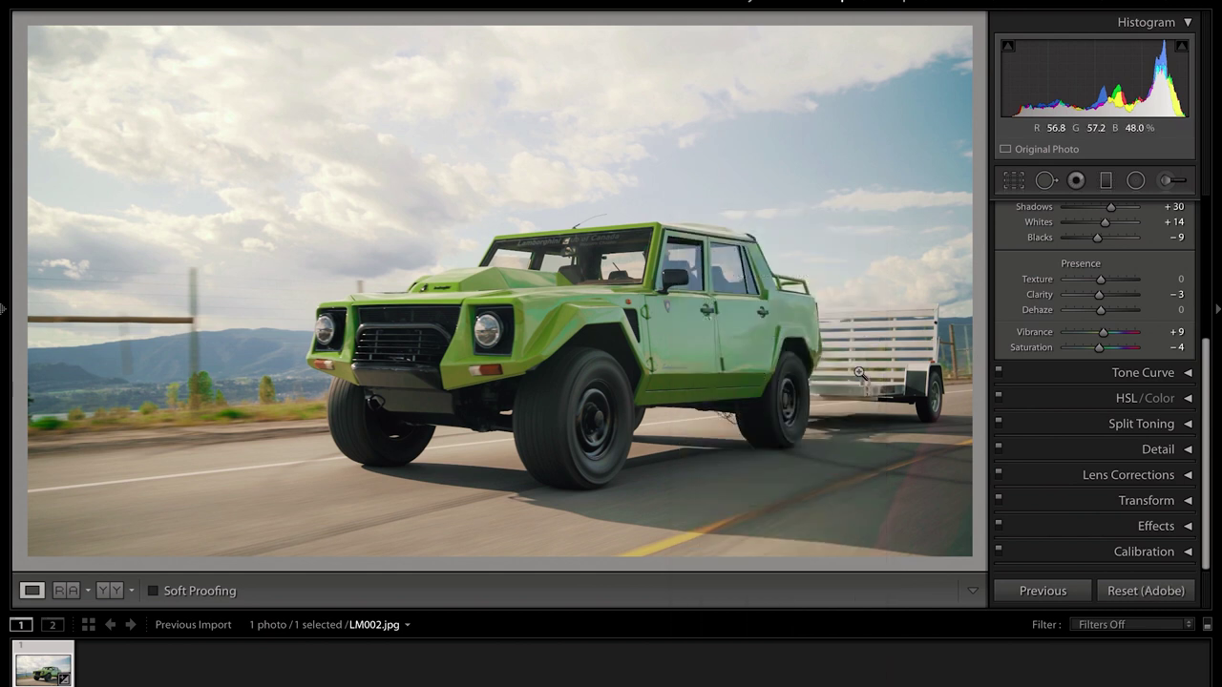
{"action": "key", "text": "super+shift+e"}
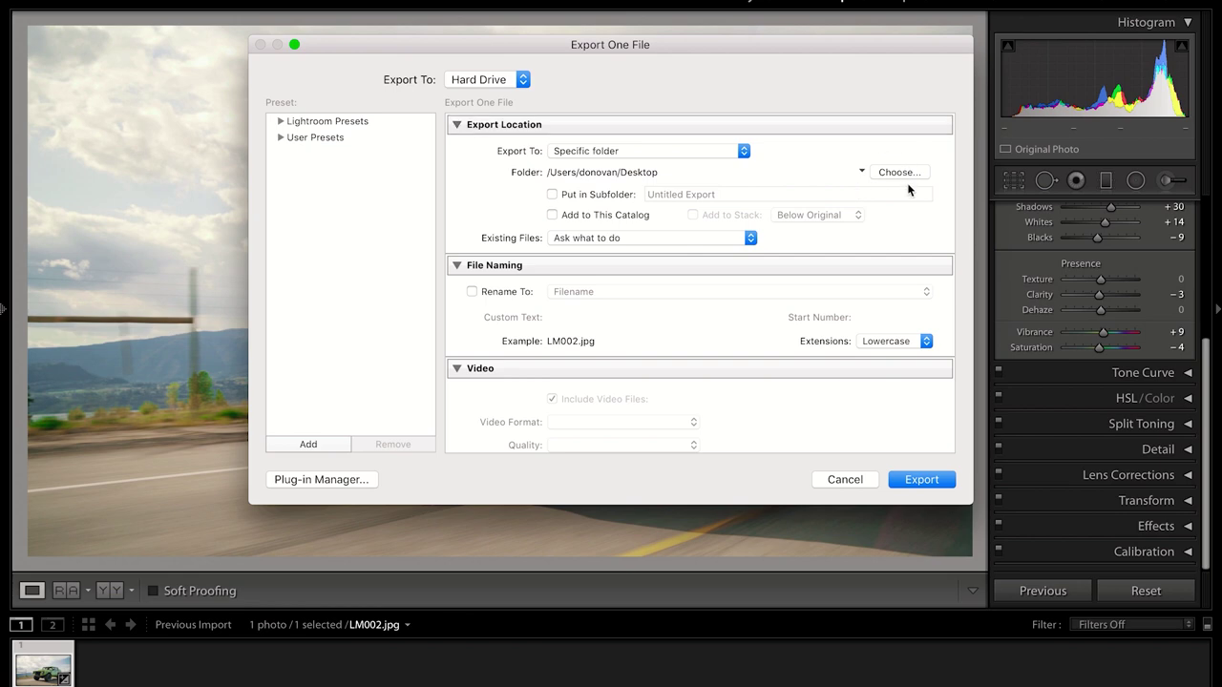
{"action": "left_click", "coordinate": [922, 479]}
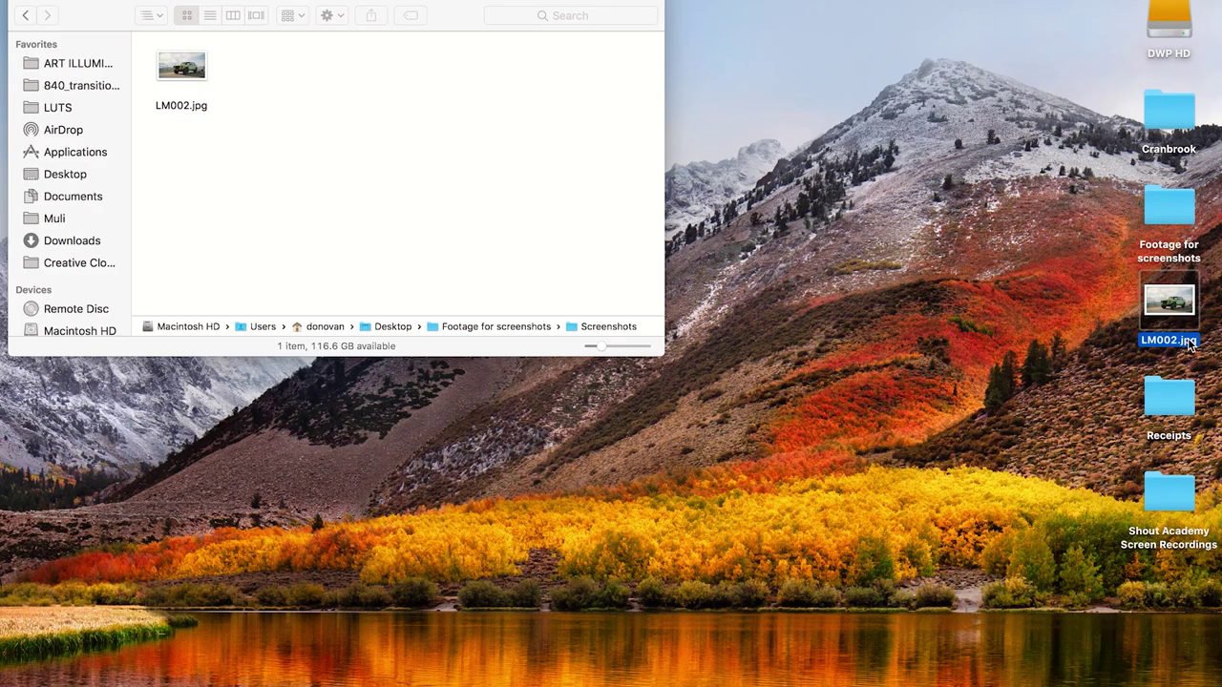
{"action": "key", "text": "space"}
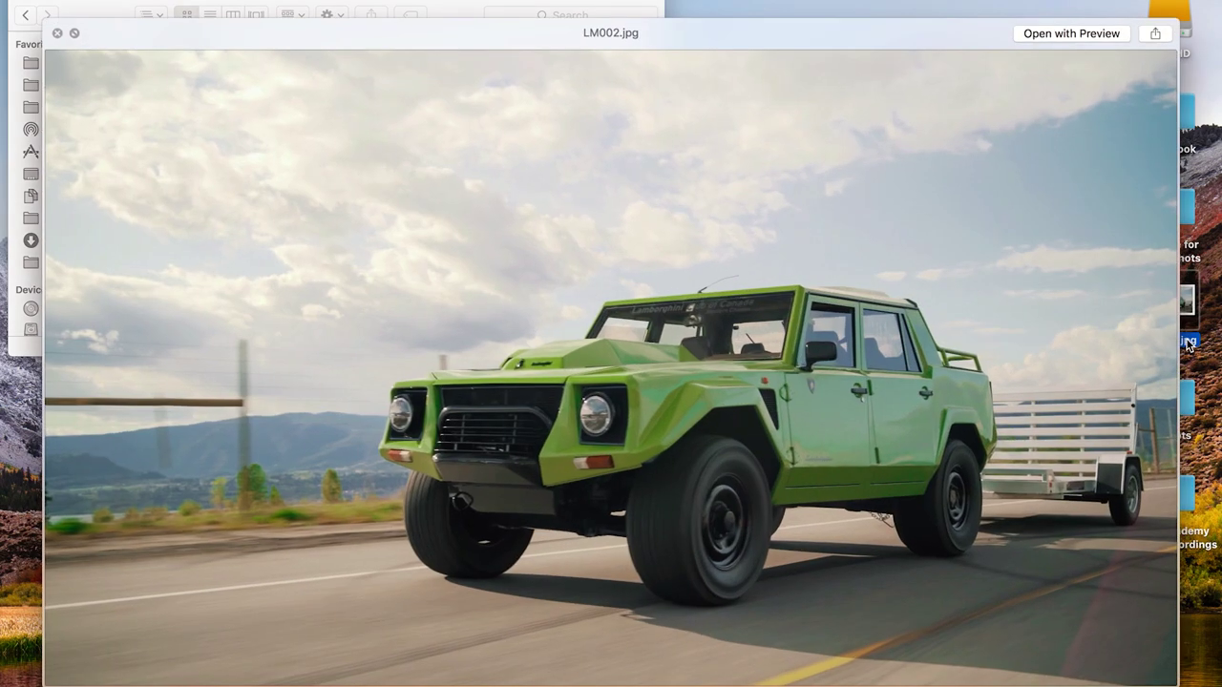